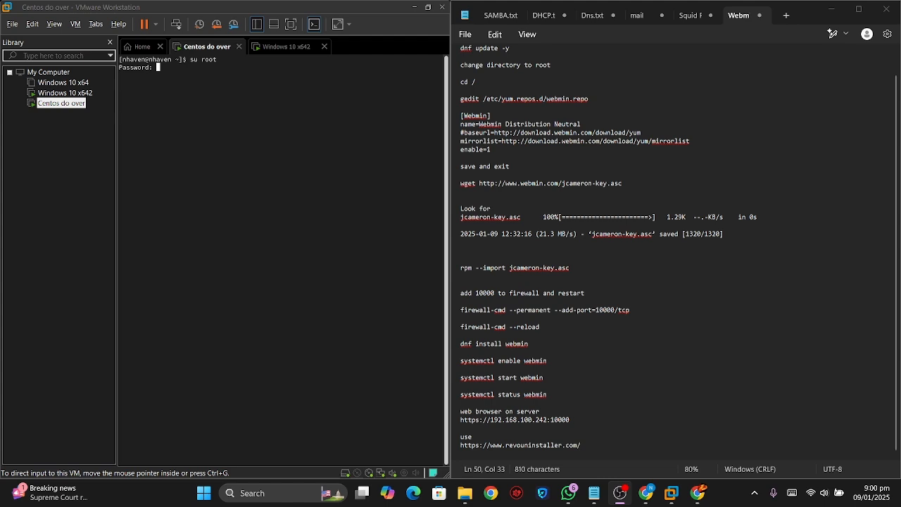
- Enter the root password at the su prompt in the CentOS terminal to switch to the root account
scroll(496, 138, "up", 1)
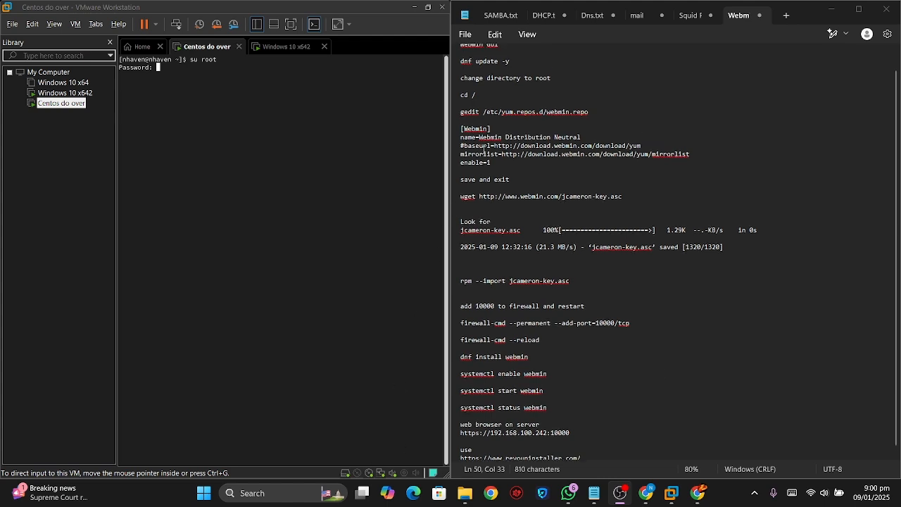
left_click(227, 86)
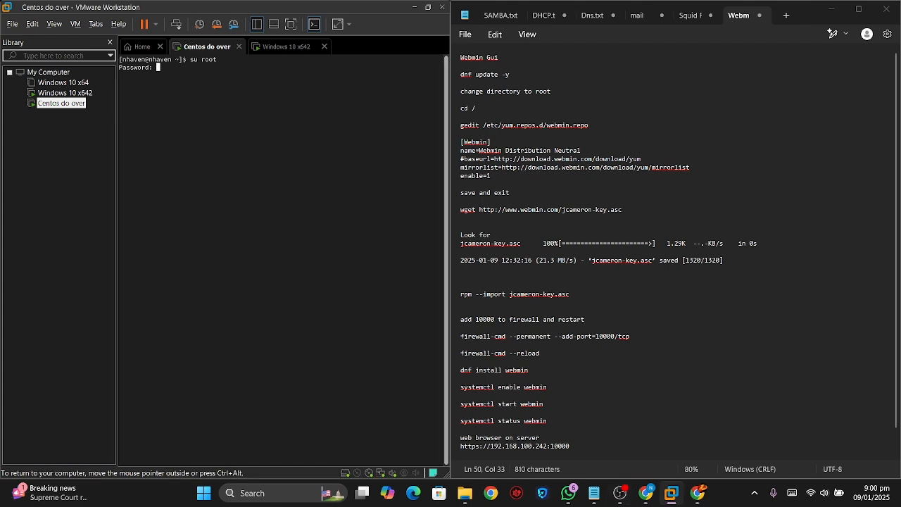
key("Return")
- Copy dnf update -y from the Webmin notes and run it in the CentOS terminal to update all packages
left_click_drag(519, 73, 452, 77)
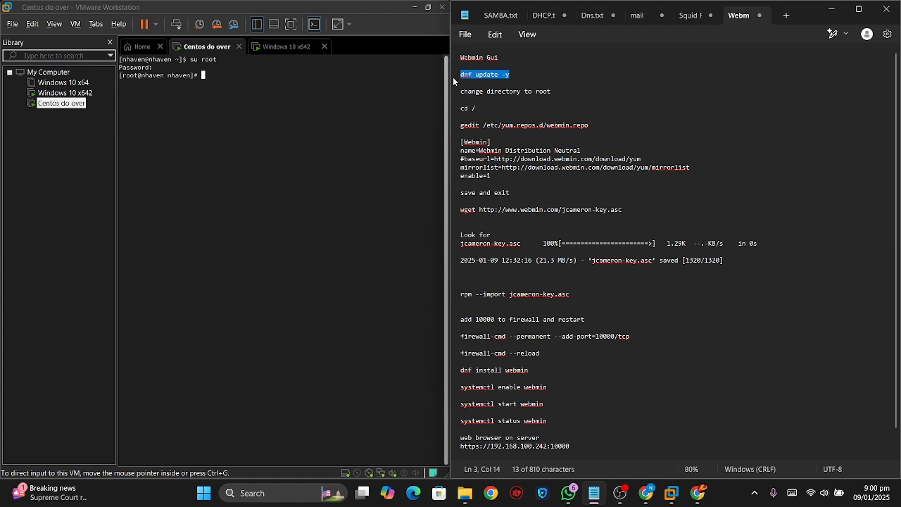
right_click(500, 79)
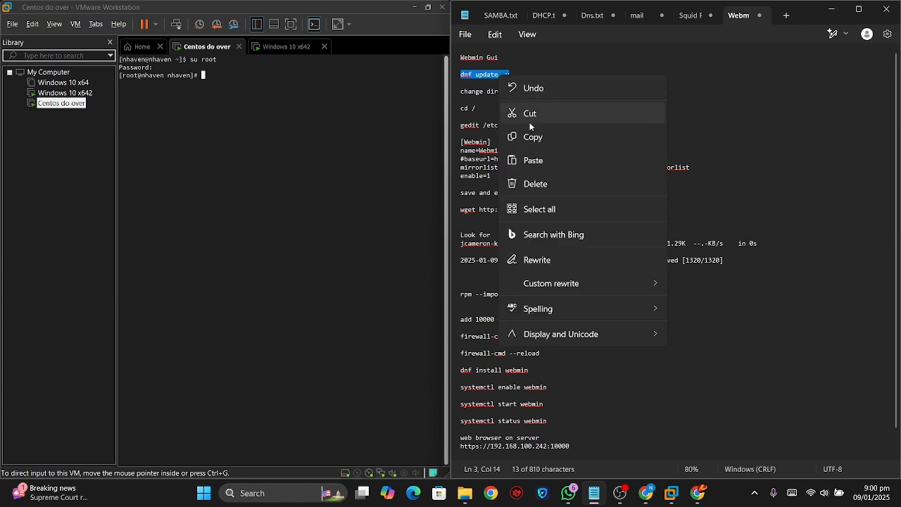
left_click(533, 136)
right_click(229, 82)
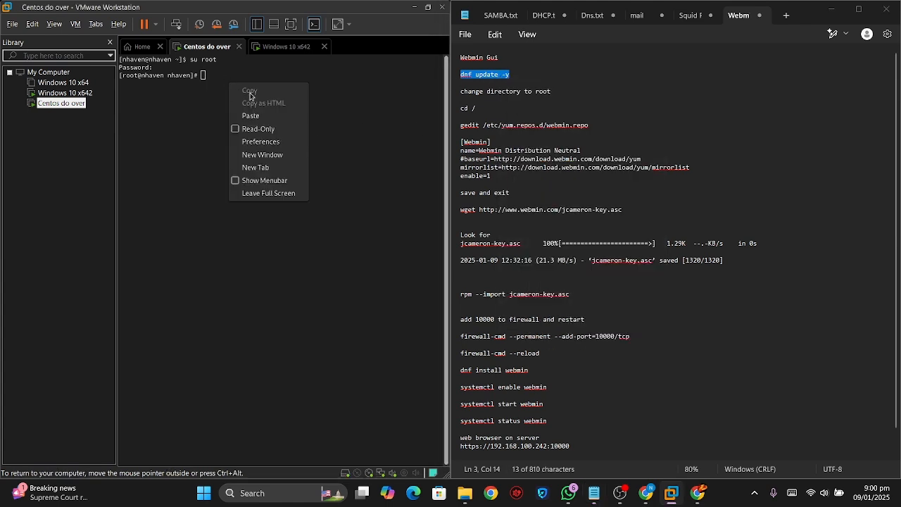
left_click(266, 116)
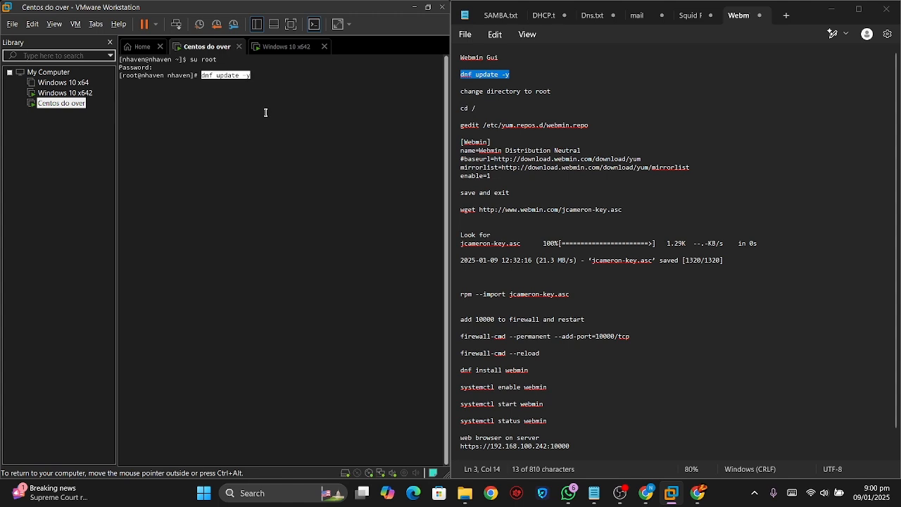
key("Return")
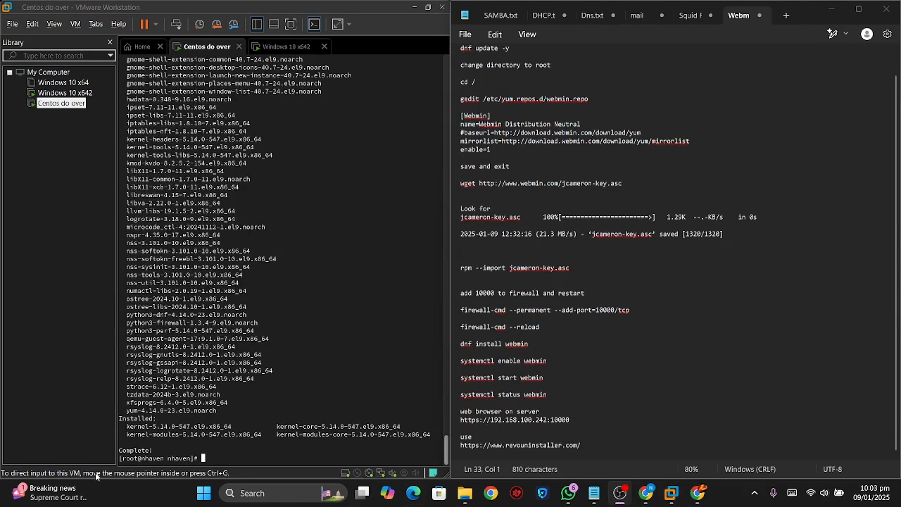
- Copy cd / from the notes and run it in the CentOS terminal to change to the root directory
left_click(214, 460)
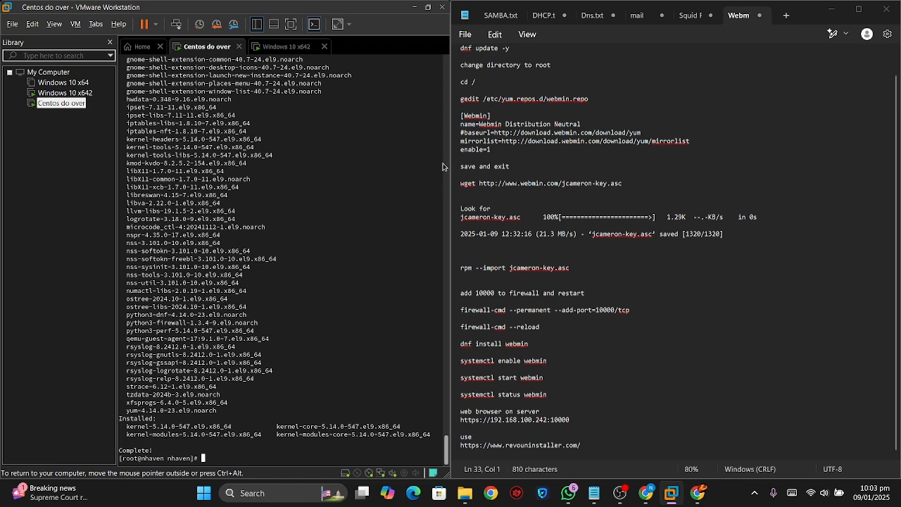
scroll(442, 166, "up", 9)
scroll(470, 139, "up", 1)
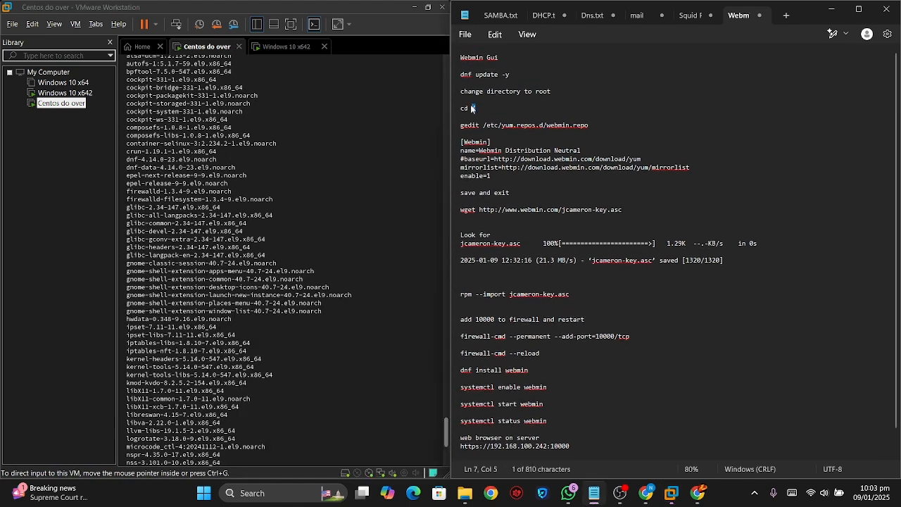
left_click_drag(461, 109, 476, 109)
right_click(597, 112)
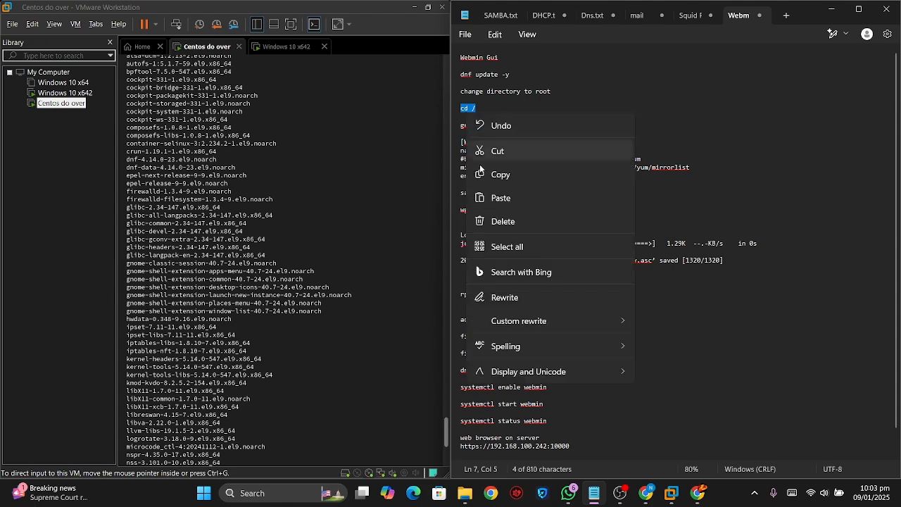
left_click(603, 173)
left_click(296, 417)
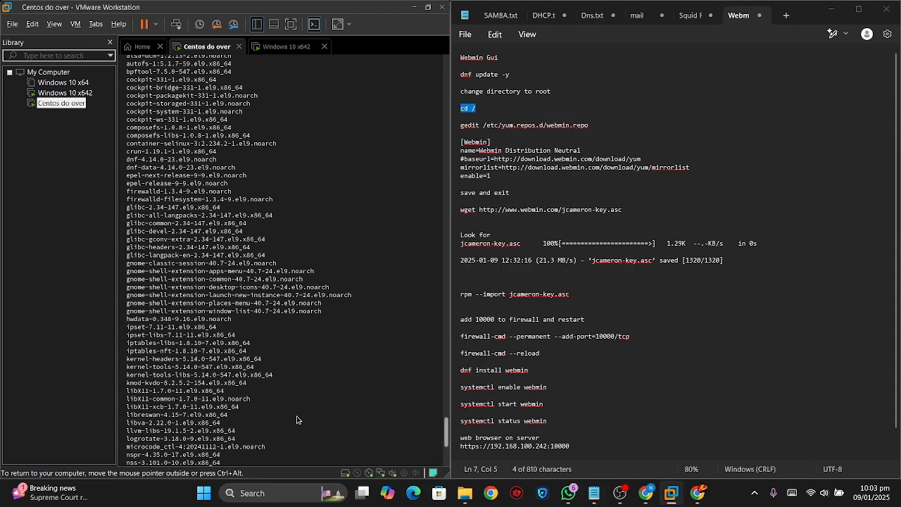
scroll(298, 436, "down", 9)
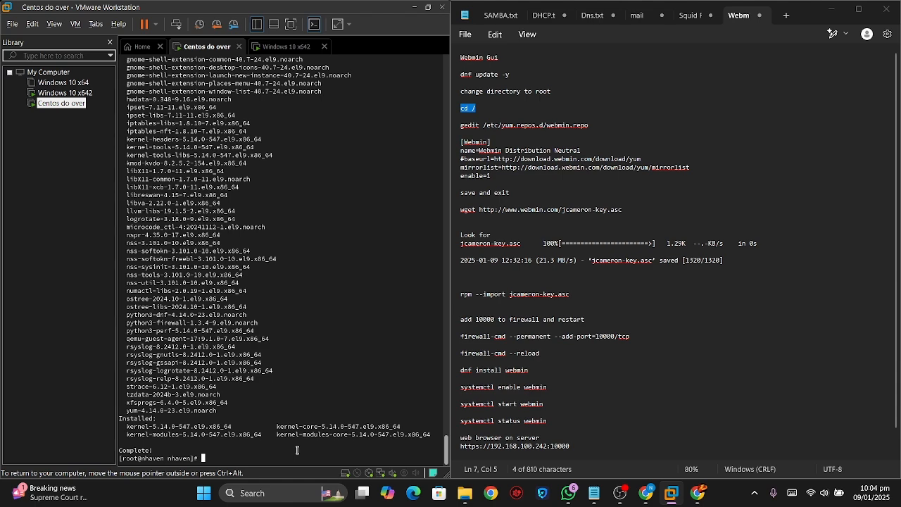
right_click(297, 450)
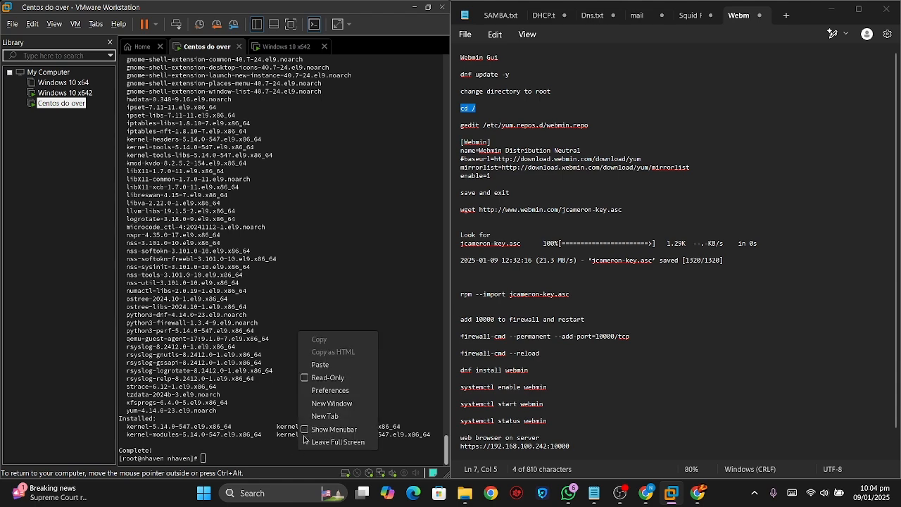
left_click(338, 366)
key("Return")
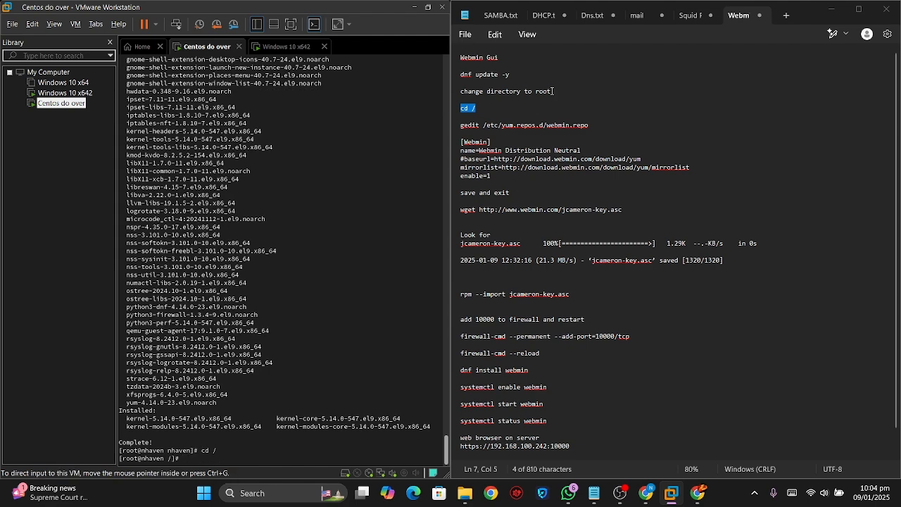
- Copy gedit /etc/yum.repos.d/webmin.repo from the notes and run it in the terminal to open the repository file
left_click(587, 129)
left_click_drag(588, 128, 461, 129)
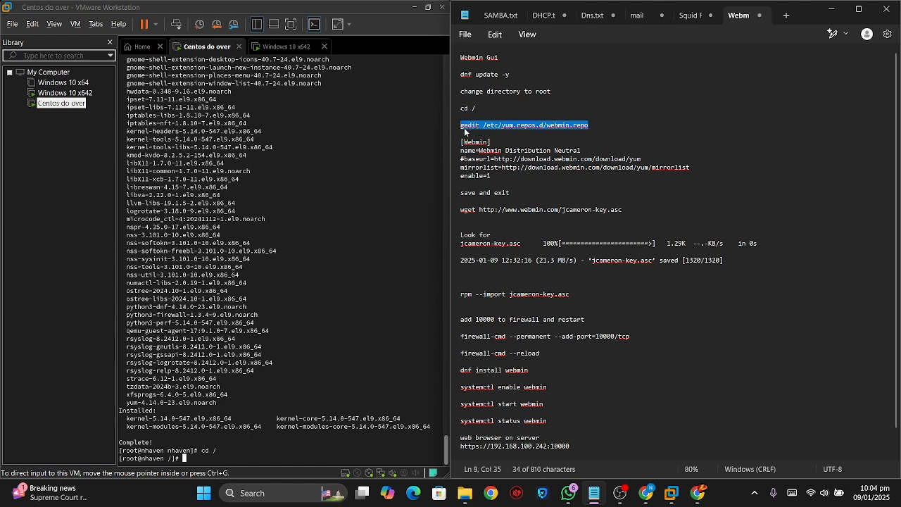
right_click(473, 128)
left_click(525, 187)
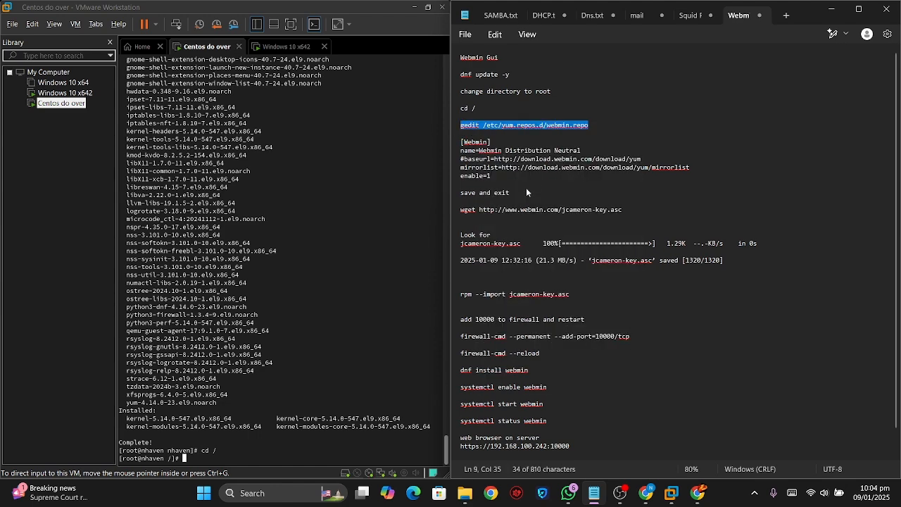
right_click(213, 455)
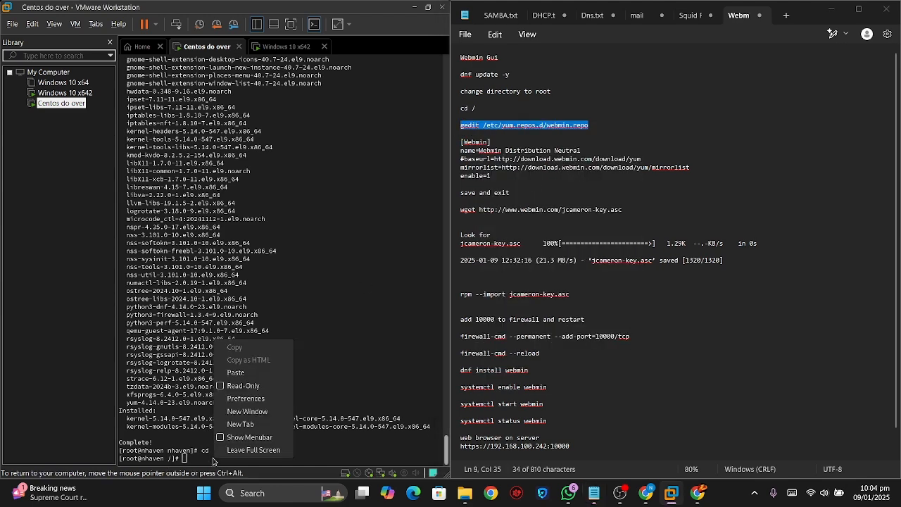
left_click(234, 372)
key("Return")
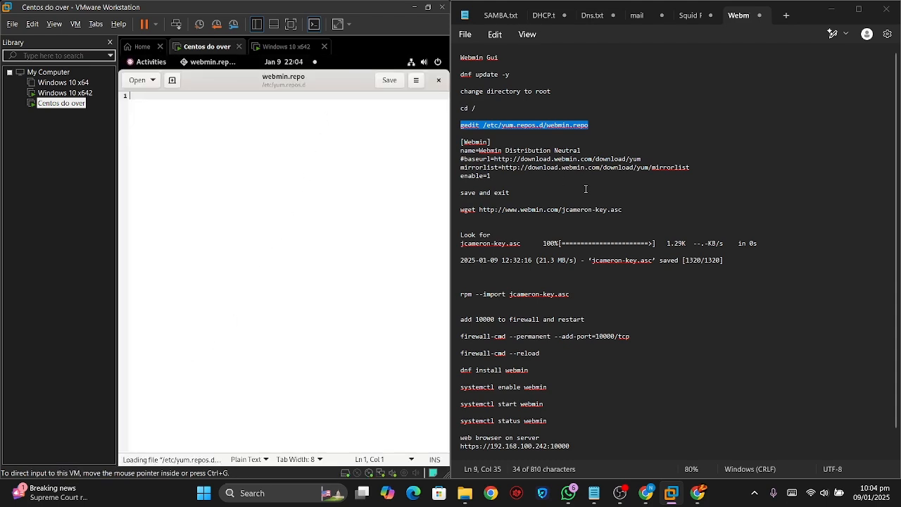
- Copy the [Webmin] repository block, through enable=1, from the notes into webmin.repo, then save the file and close the editor
left_click_drag(497, 176, 460, 142)
right_click(471, 155)
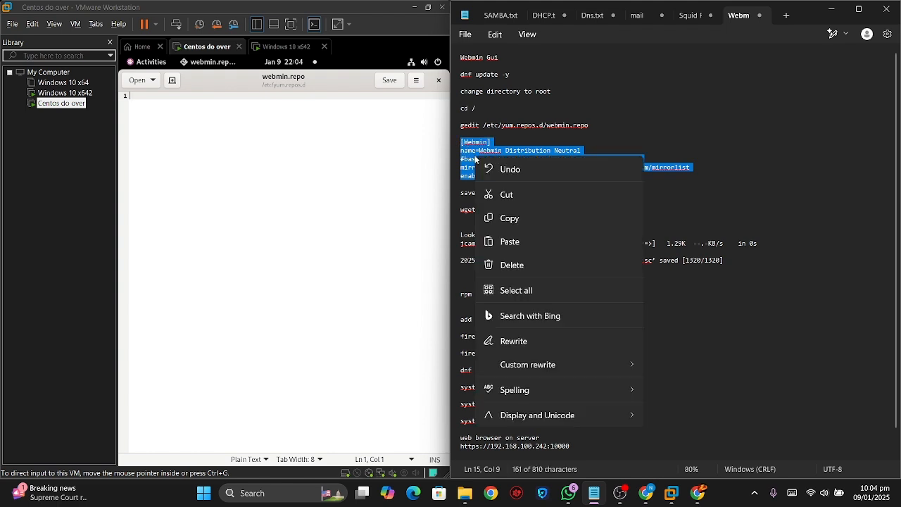
left_click(489, 216)
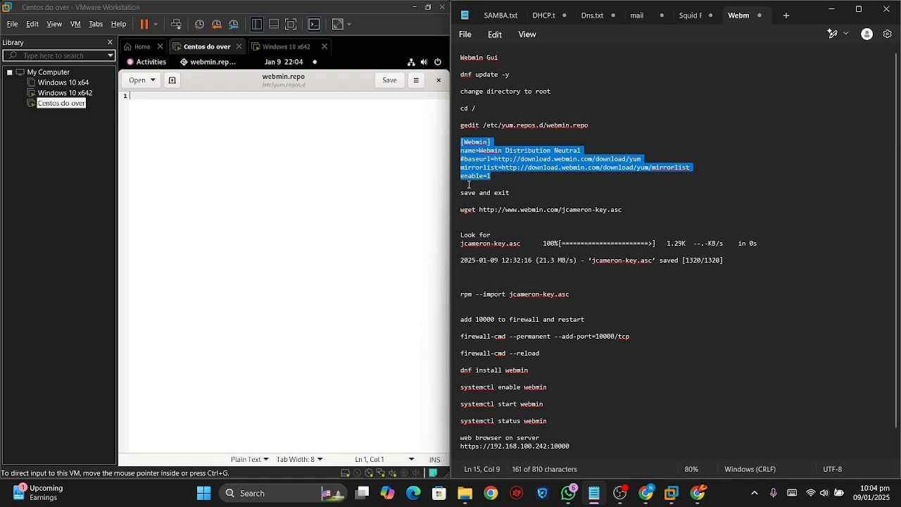
left_click(238, 128)
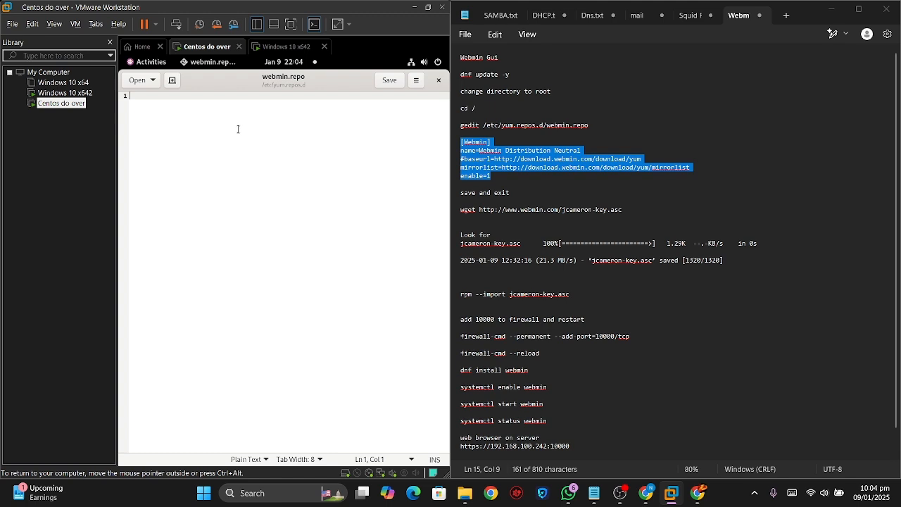
right_click(238, 128)
left_click(268, 185)
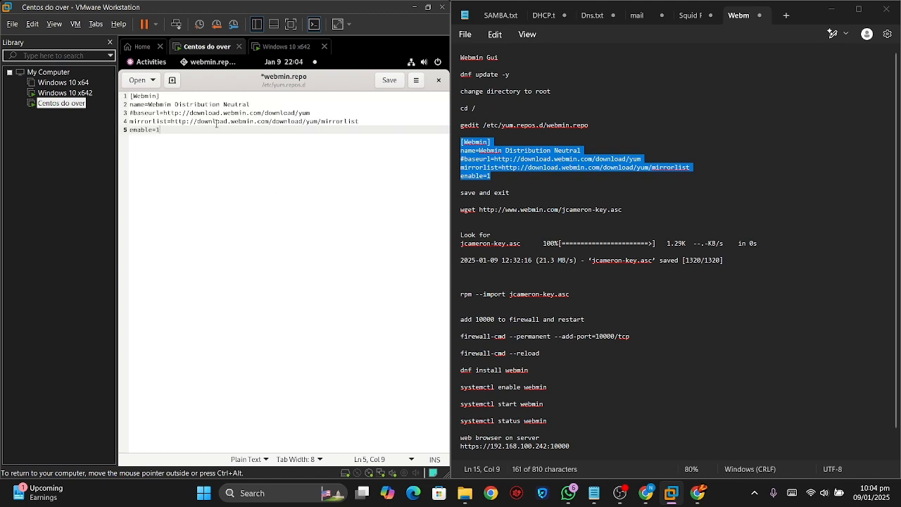
left_click(389, 80)
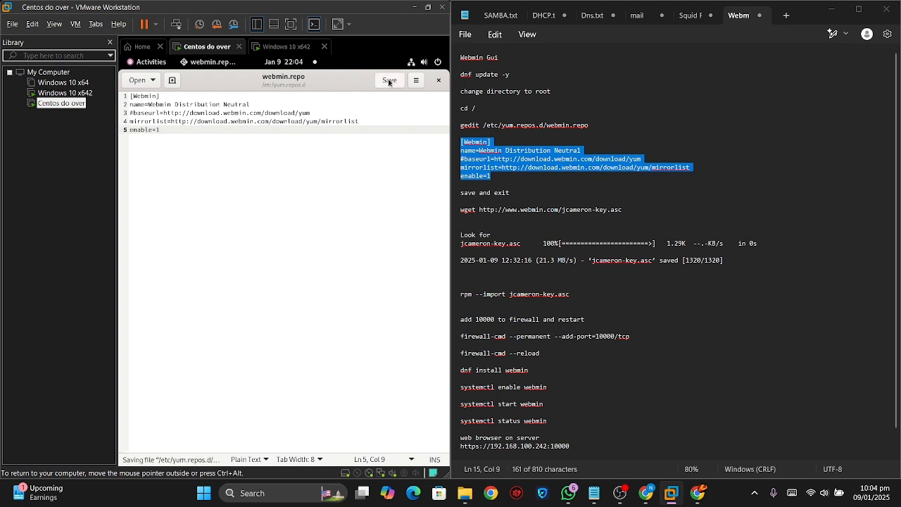
left_click(437, 80)
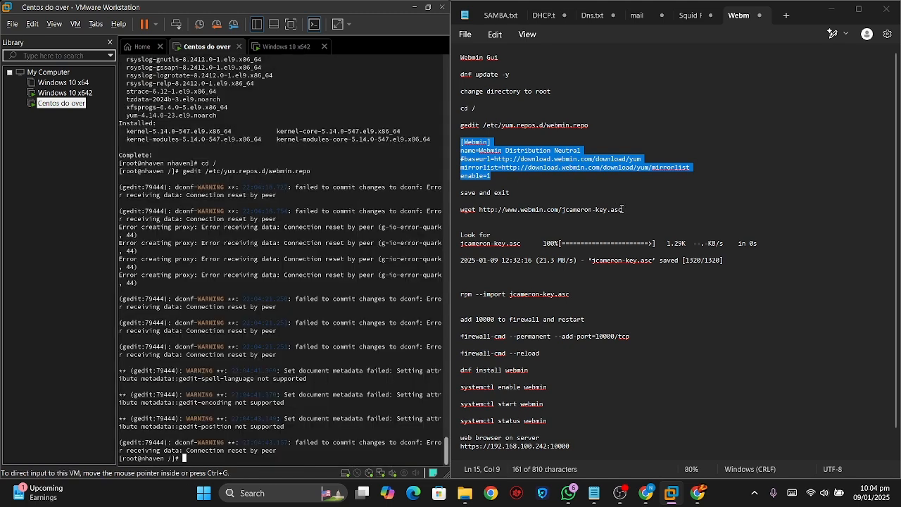
left_click_drag(622, 209, 459, 213)
right_click(545, 210)
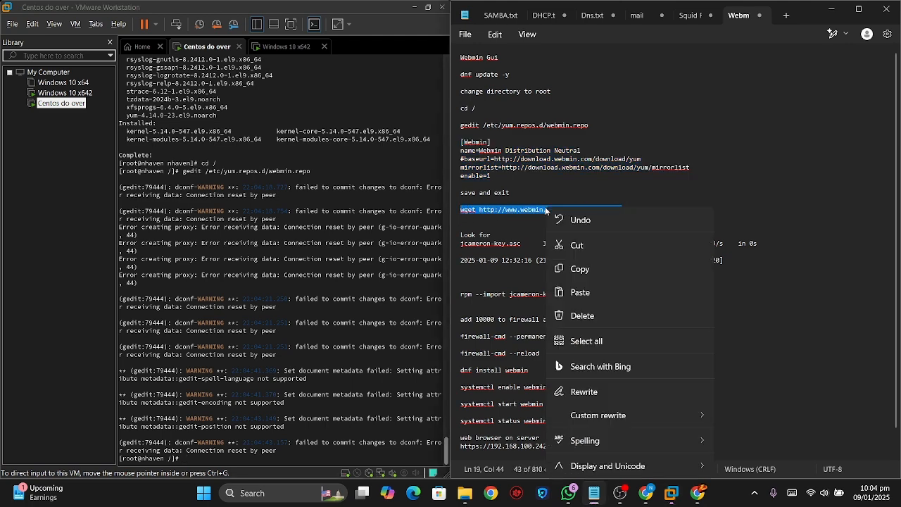
left_click(573, 273)
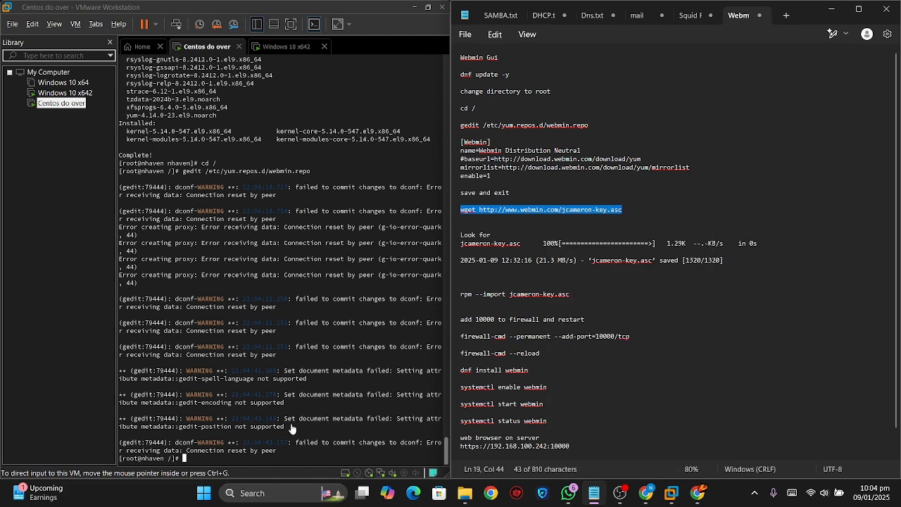
left_click(216, 459)
right_click(216, 460)
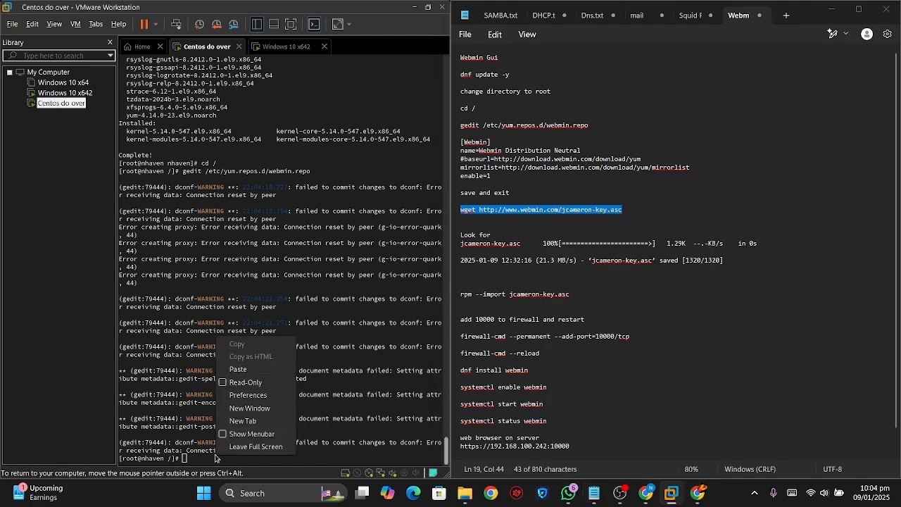
left_click(276, 372)
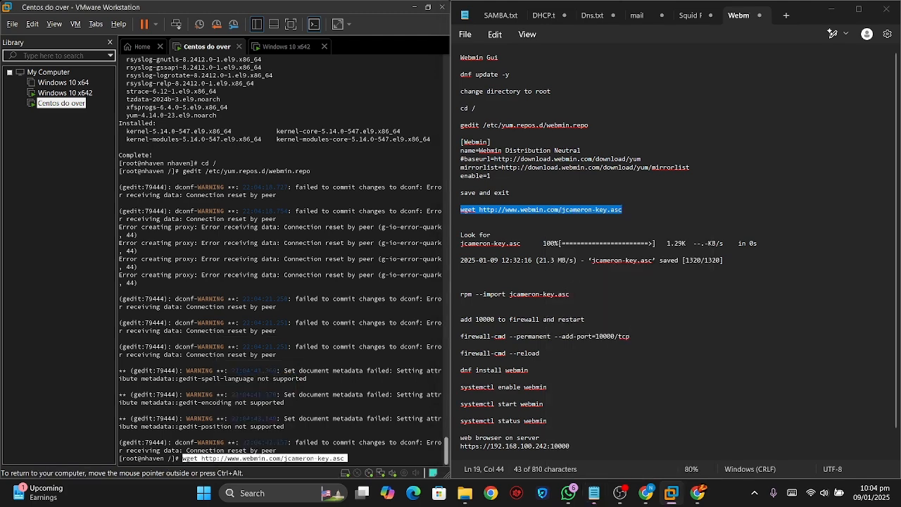
key("Return")
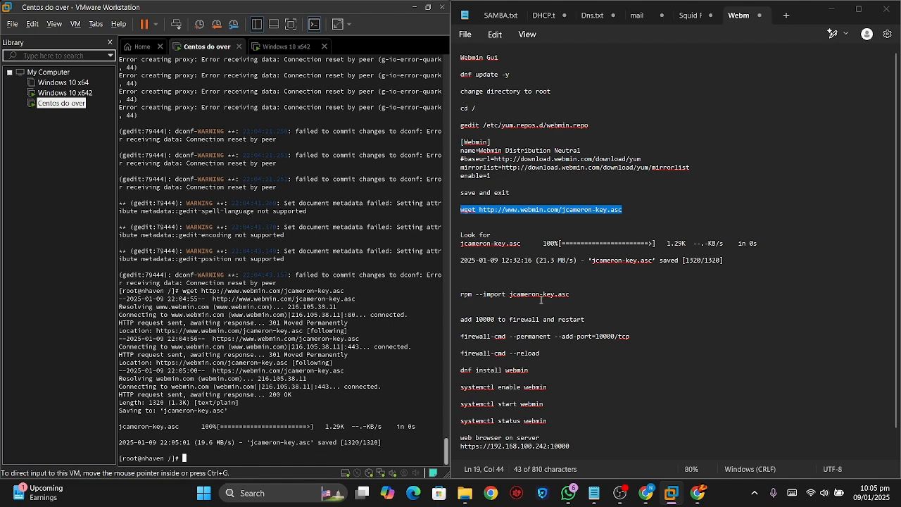
- Copy rpm --import jcameron-key.asc from the notes and run it in the terminal to import the downloaded key
left_click_drag(580, 295, 463, 288)
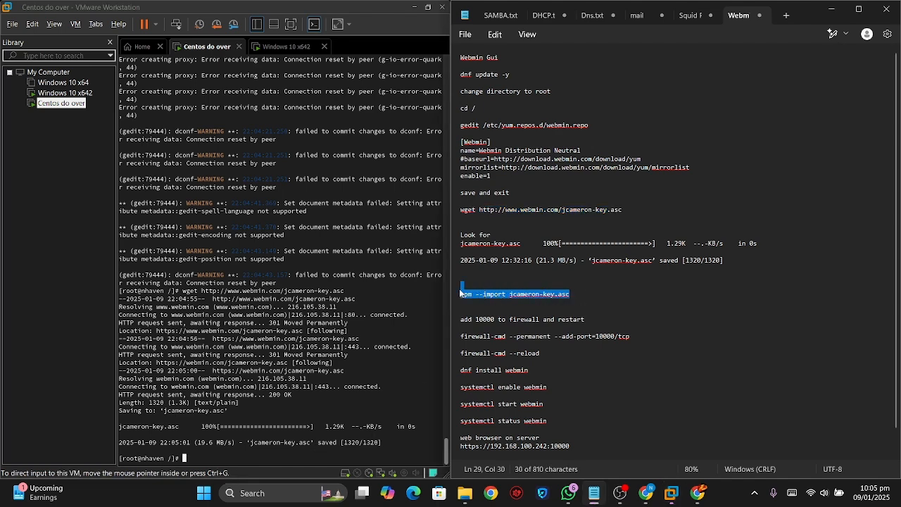
right_click(468, 295)
left_click(543, 81)
right_click(209, 456)
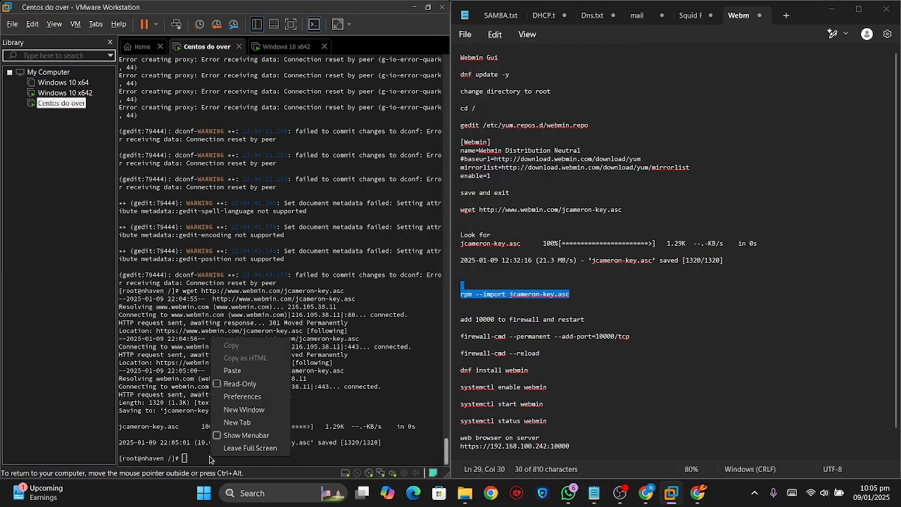
left_click(232, 371)
key("Return")
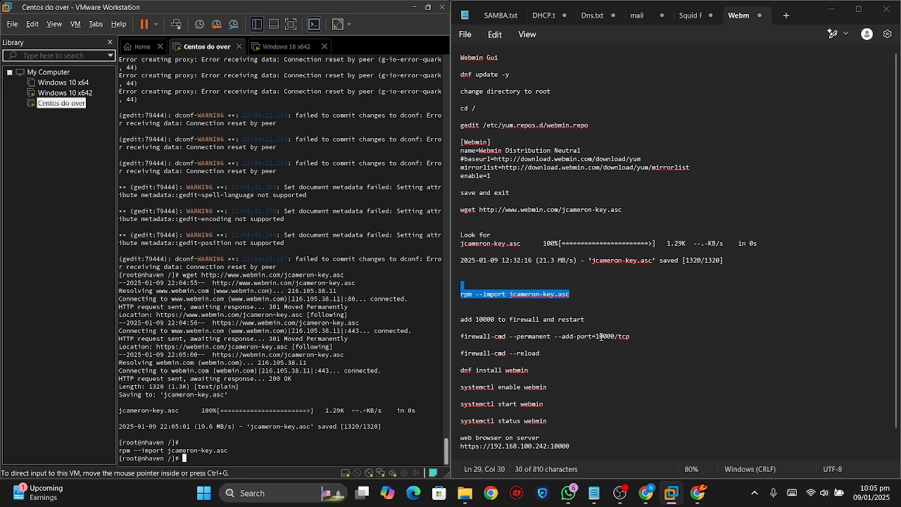
- Copy firewall-cmd --permanent --add-port=10000/tcp from the notes and run it in the terminal to open Webmin's port permanently
left_click_drag(632, 340, 458, 338)
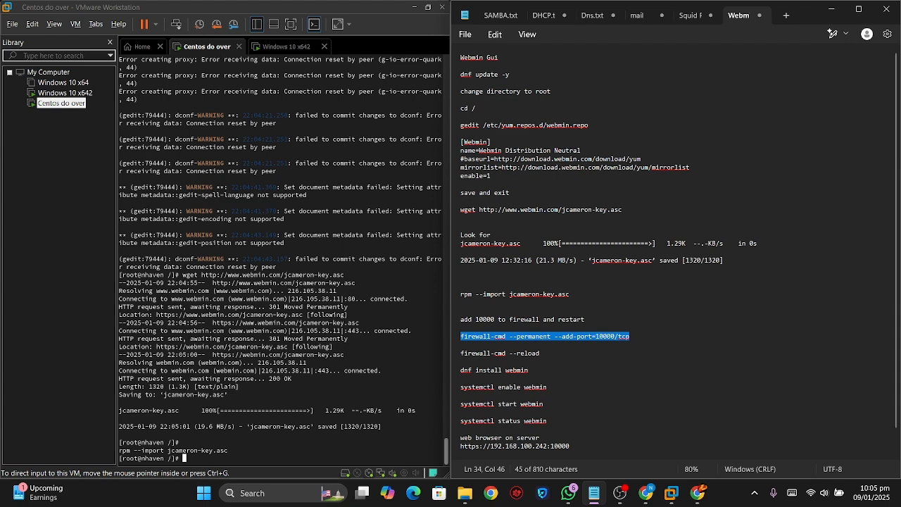
right_click(569, 344)
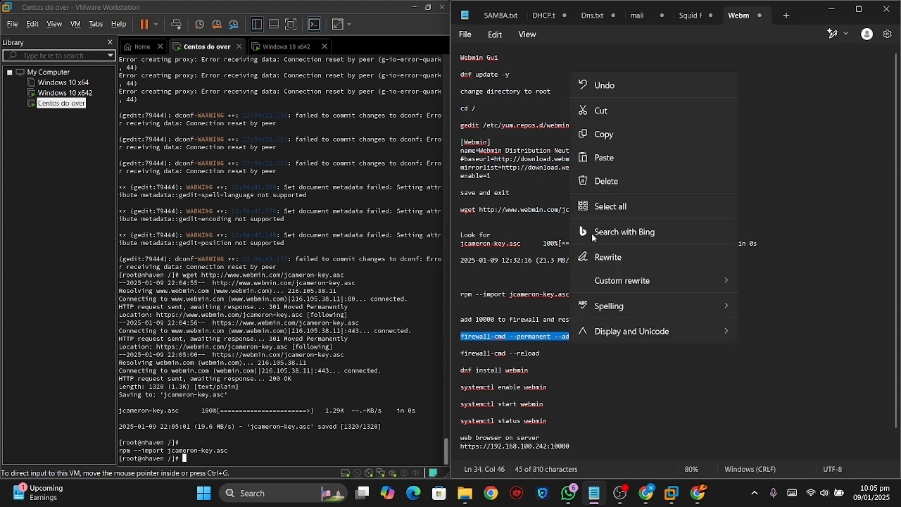
left_click(611, 136)
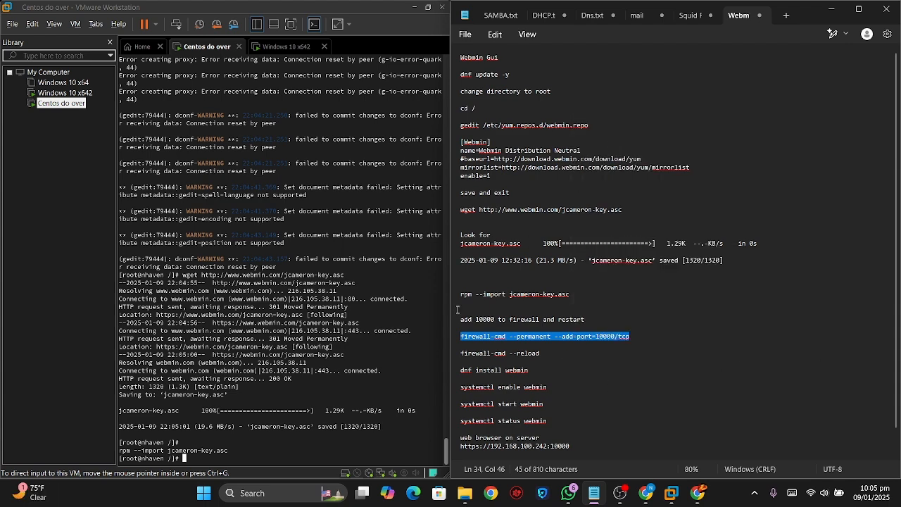
right_click(202, 456)
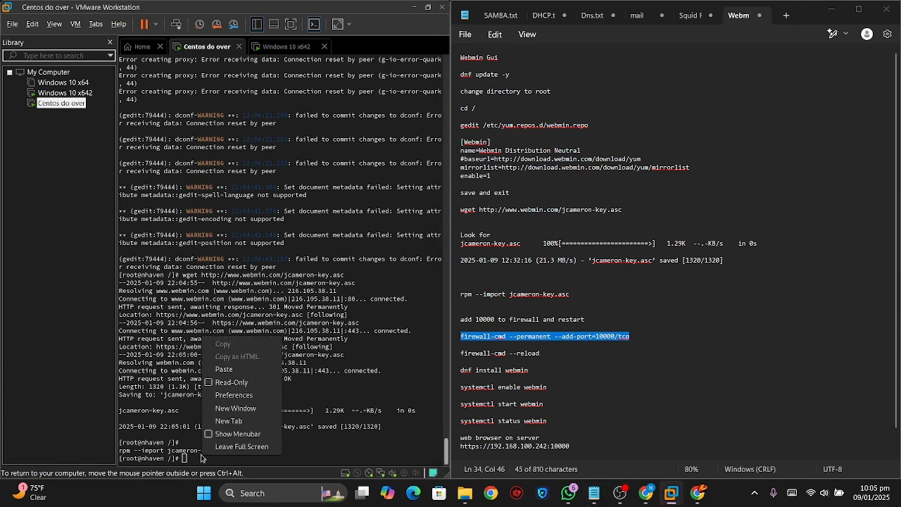
left_click(246, 366)
key("Return")
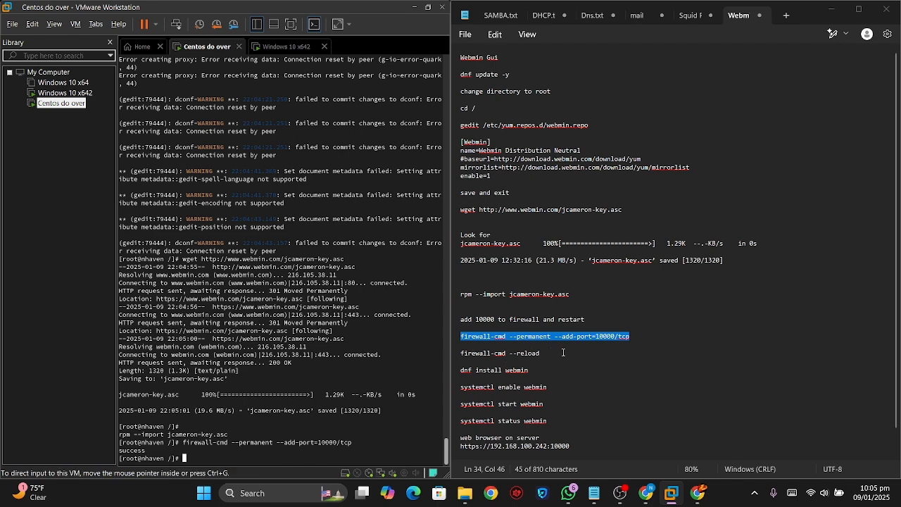
- Copy firewall-cmd --reload from the notes and run it in the terminal to apply the new firewall rule
left_click_drag(541, 353, 456, 354)
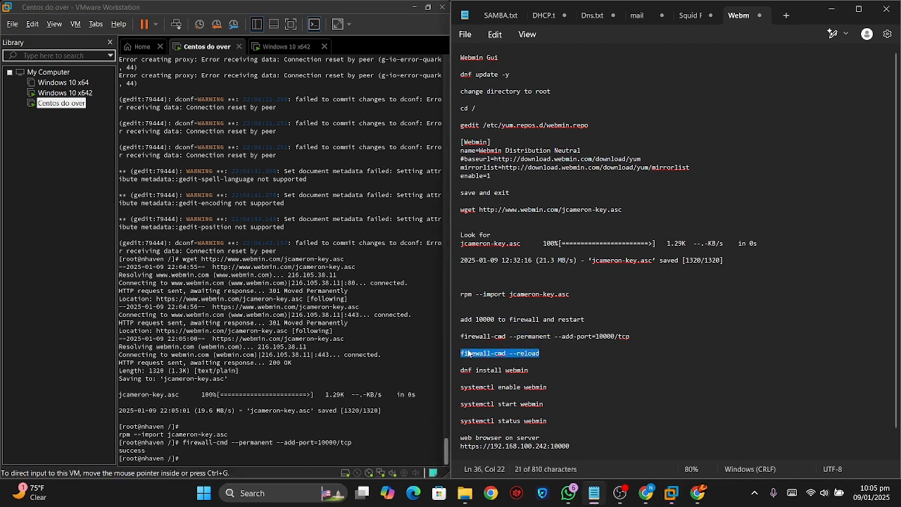
right_click(470, 354)
left_click(524, 140)
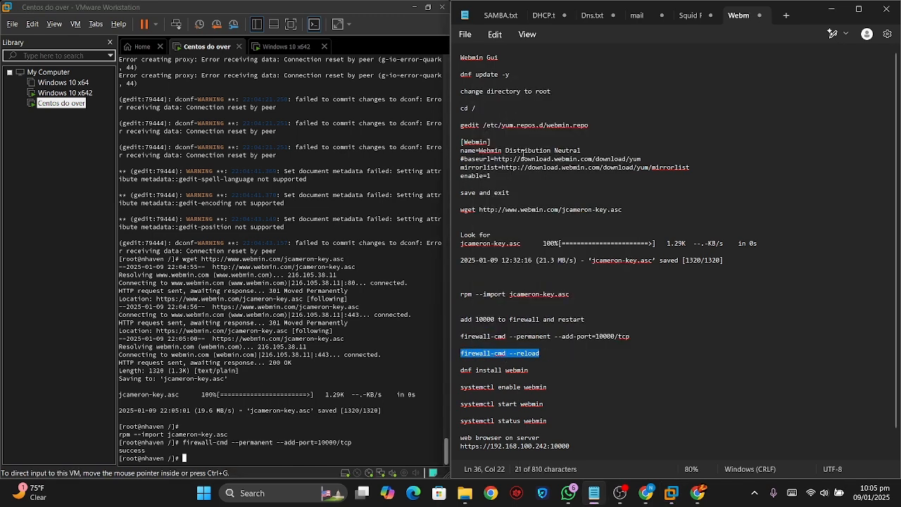
right_click(236, 463)
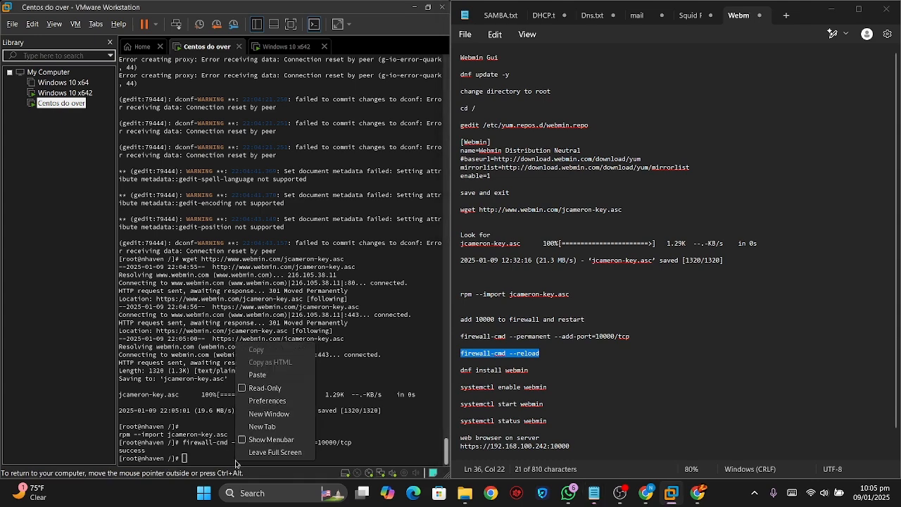
left_click(257, 374)
key("Return")
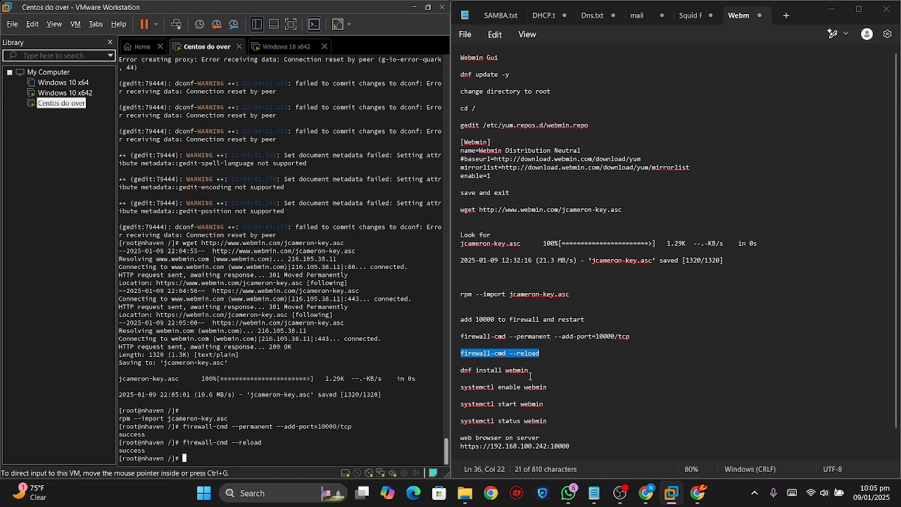
- Copy dnf install webmin from the notes, run it in the terminal, and answer y to approve the installation
left_click_drag(529, 370, 476, 373)
right_click(476, 372)
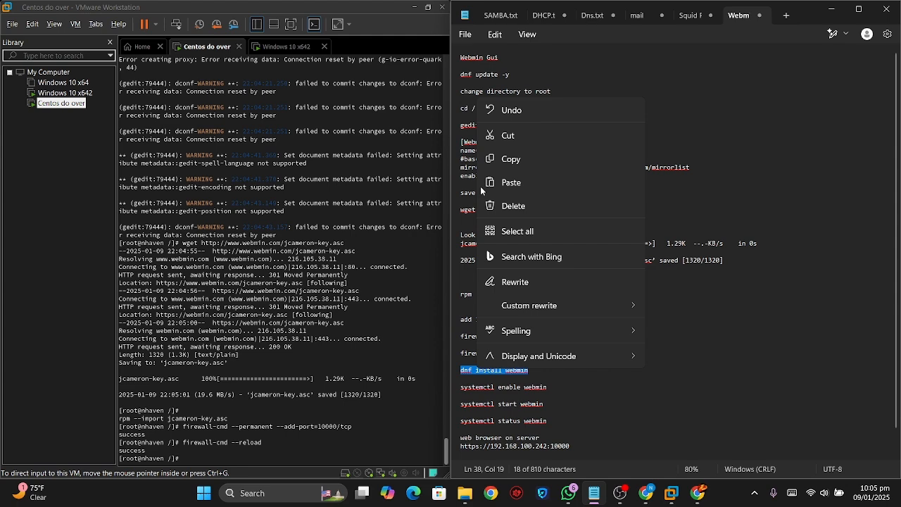
left_click(528, 153)
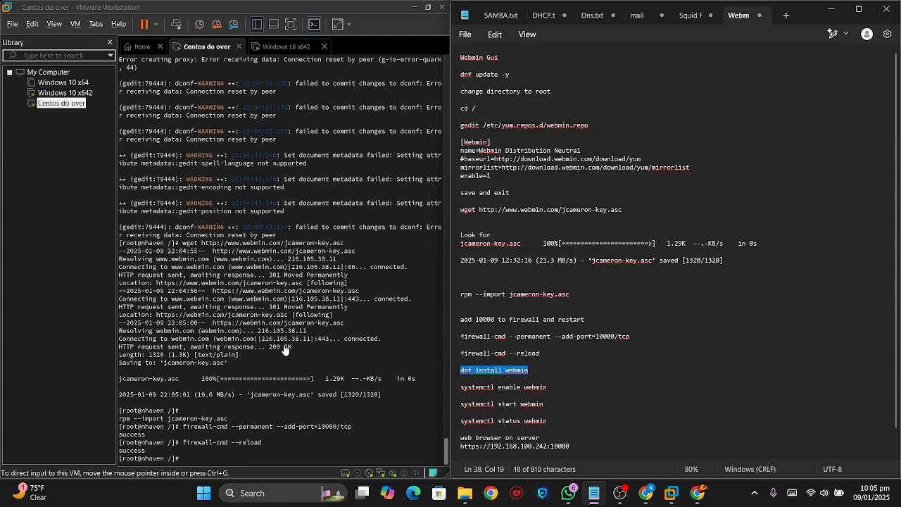
right_click(217, 458)
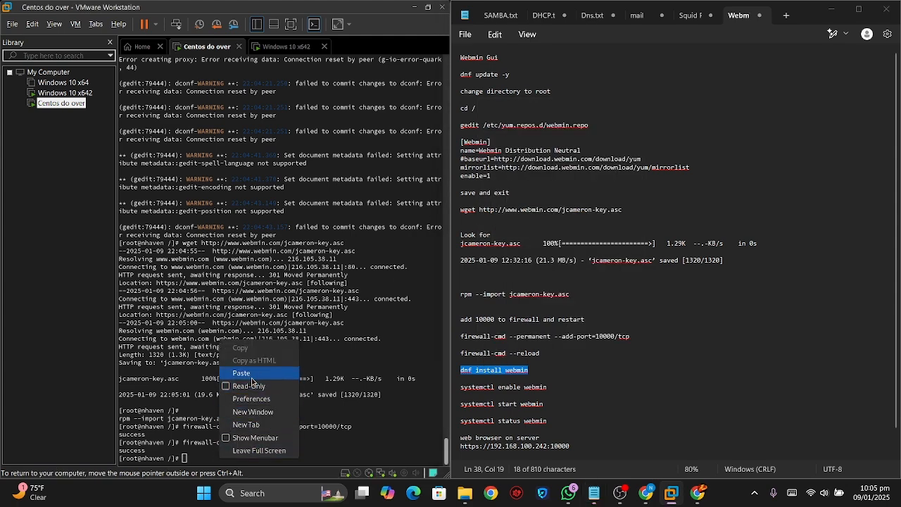
left_click(241, 373)
key("Return")
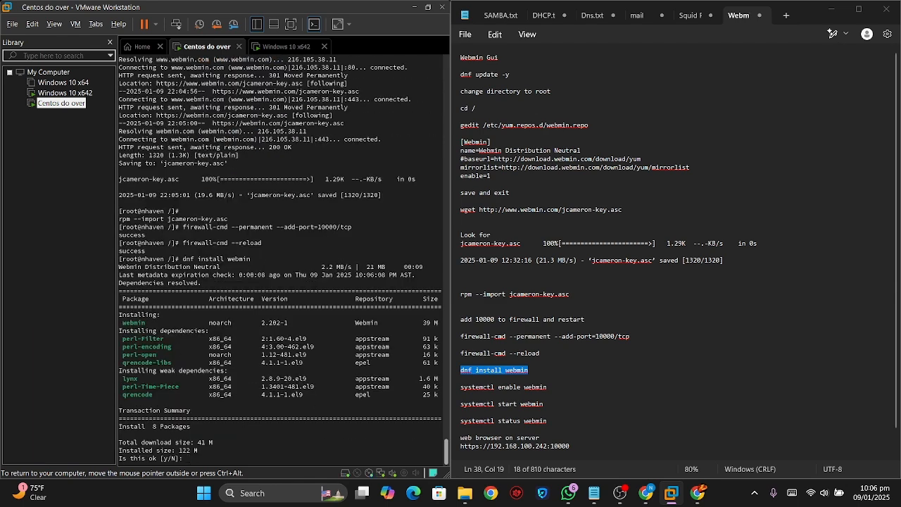
type("y")
key("Return")
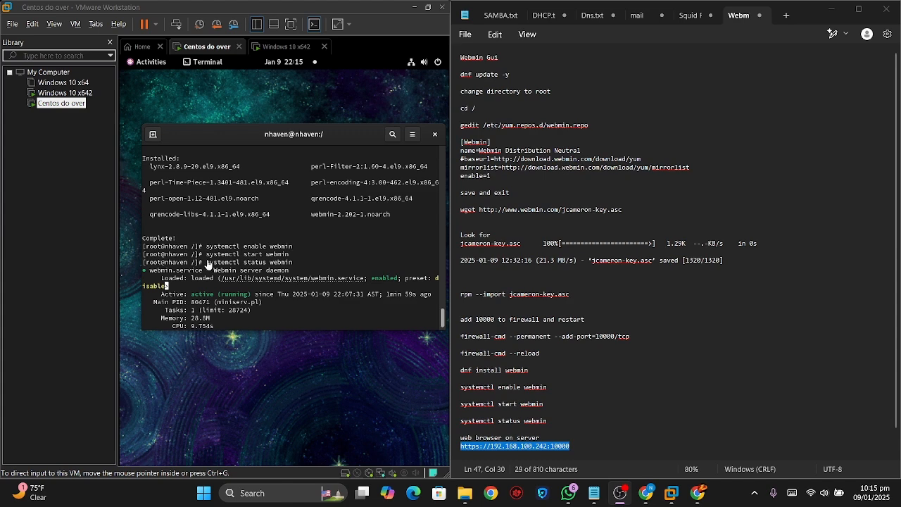
- Review the end of the Webmin service status output, then open Firefox in the CentOS machine with a new tab
left_click(279, 283)
scroll(278, 282, "down", 3)
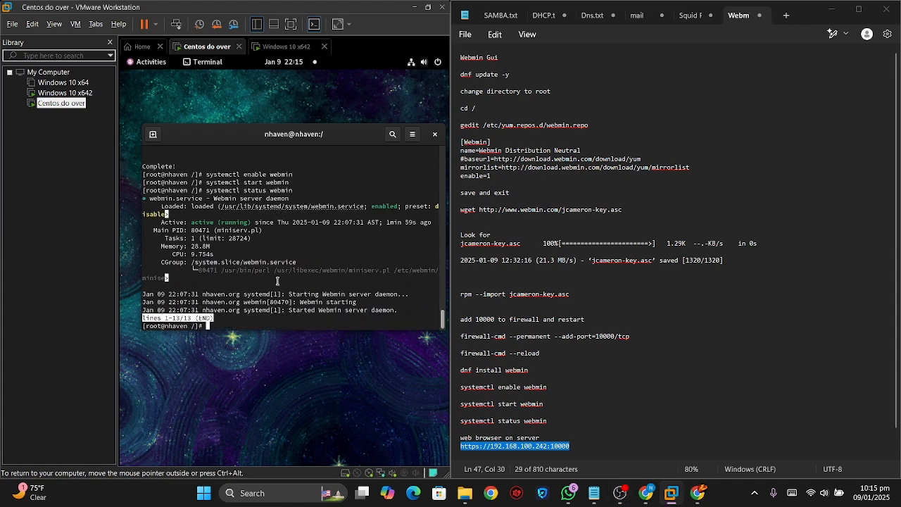
left_click(150, 65)
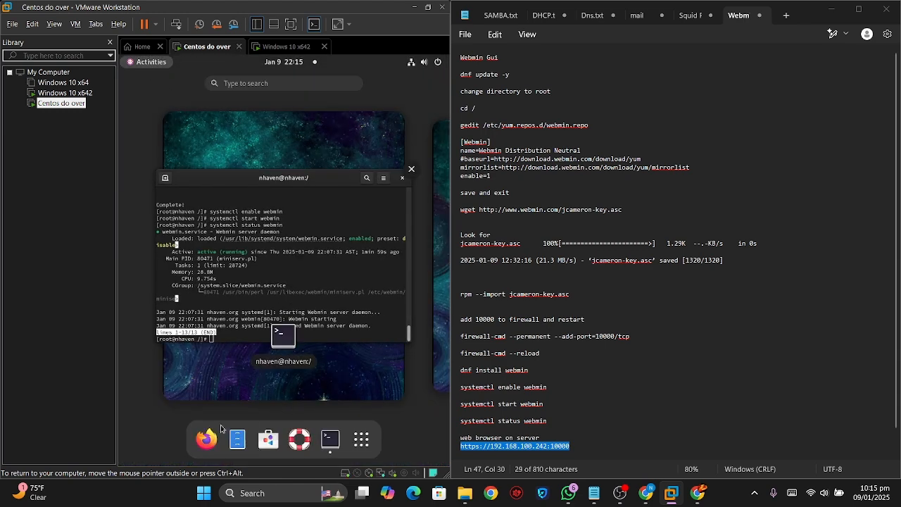
left_click(244, 326)
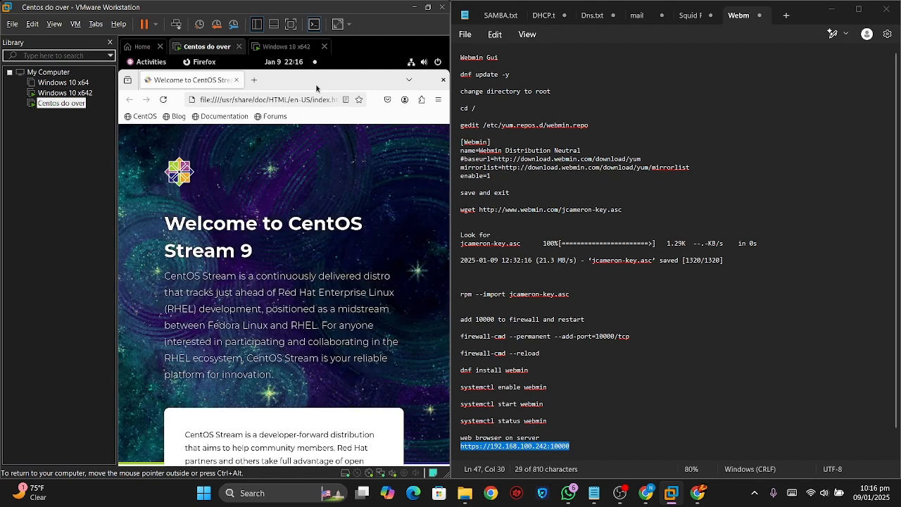
left_click(254, 80)
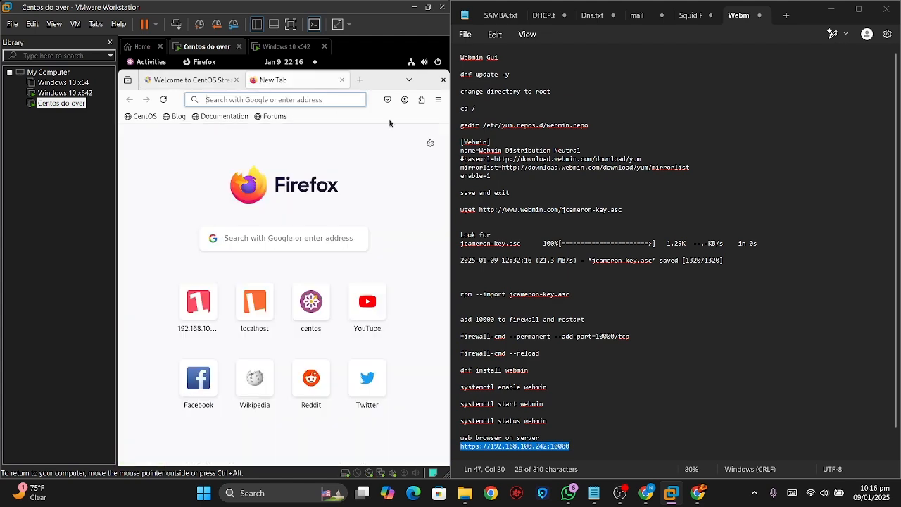
right_click(551, 445)
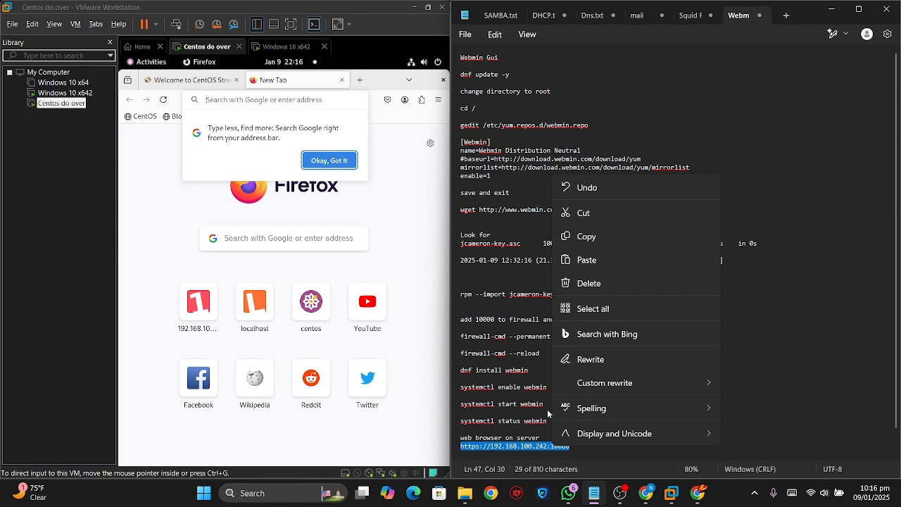
left_click(574, 237)
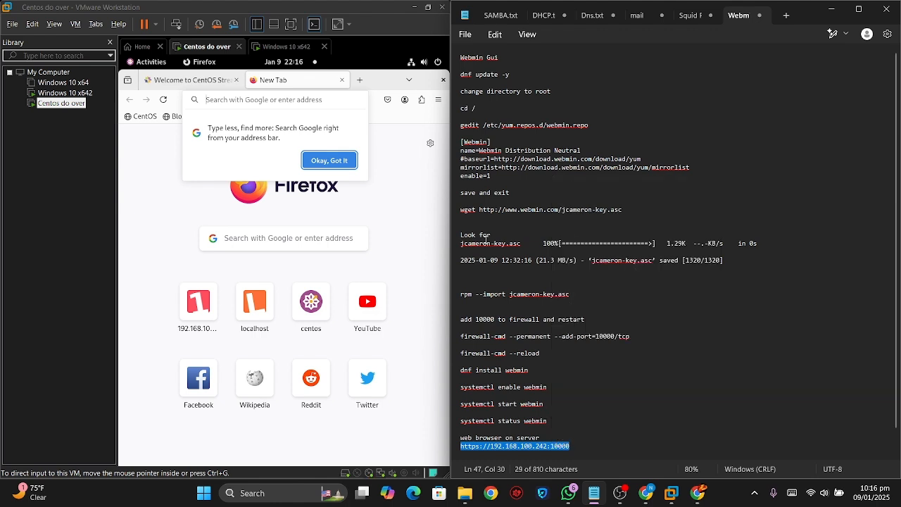
left_click(244, 100)
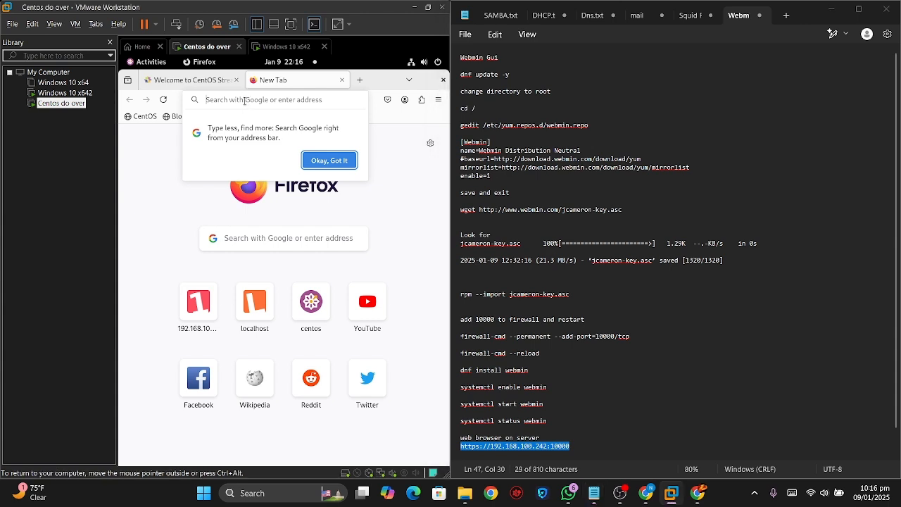
right_click(244, 100)
left_click(268, 165)
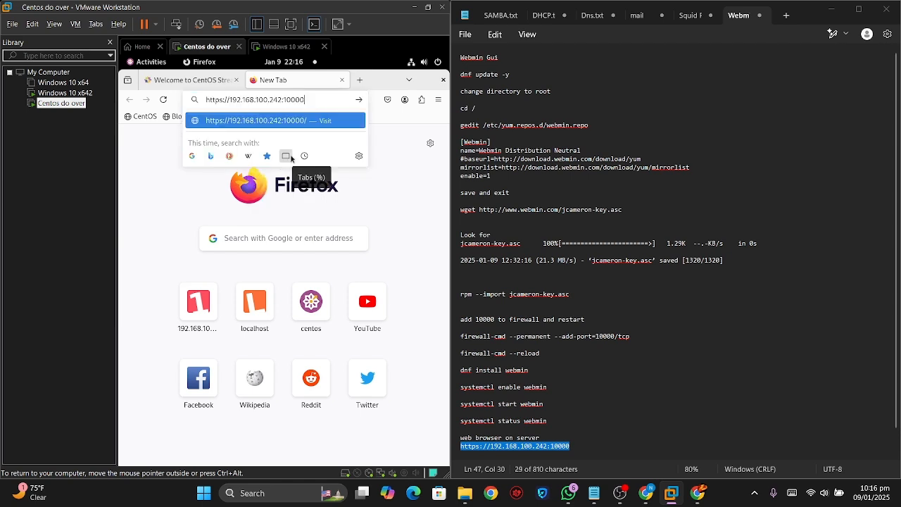
key("Return")
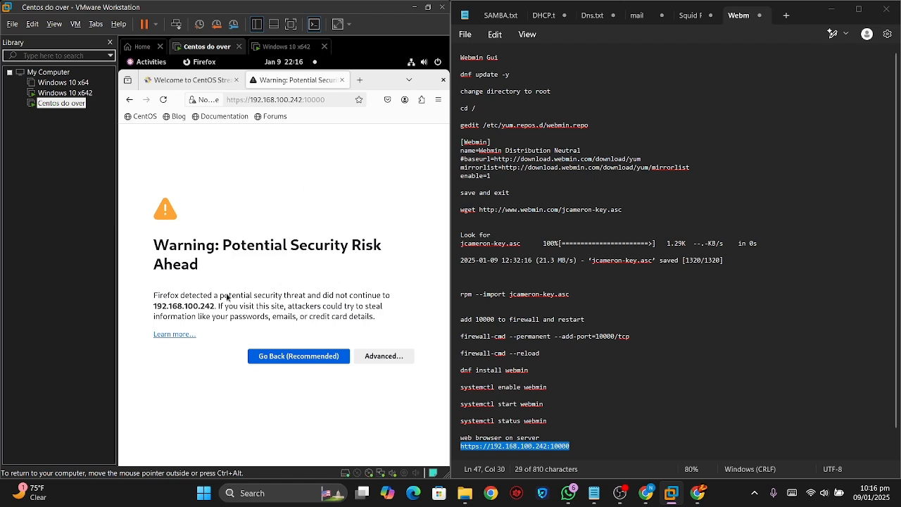
left_click(371, 361)
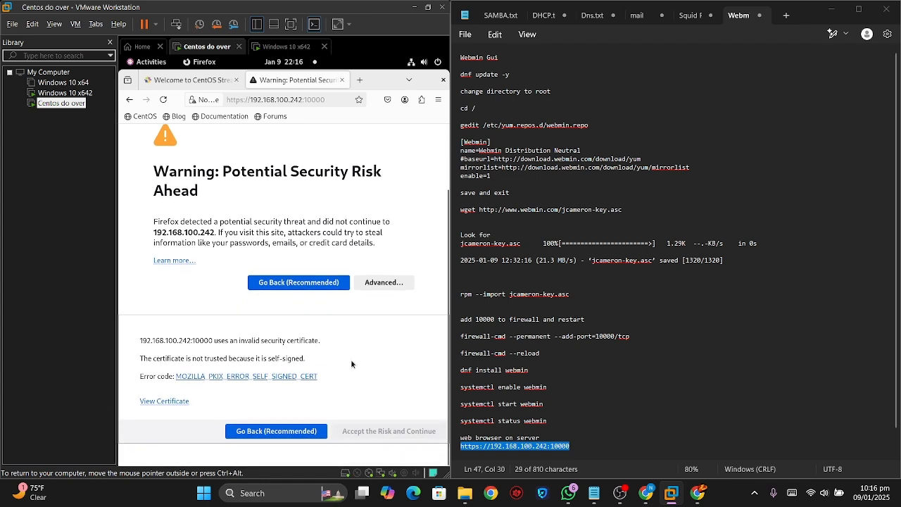
left_click(389, 431)
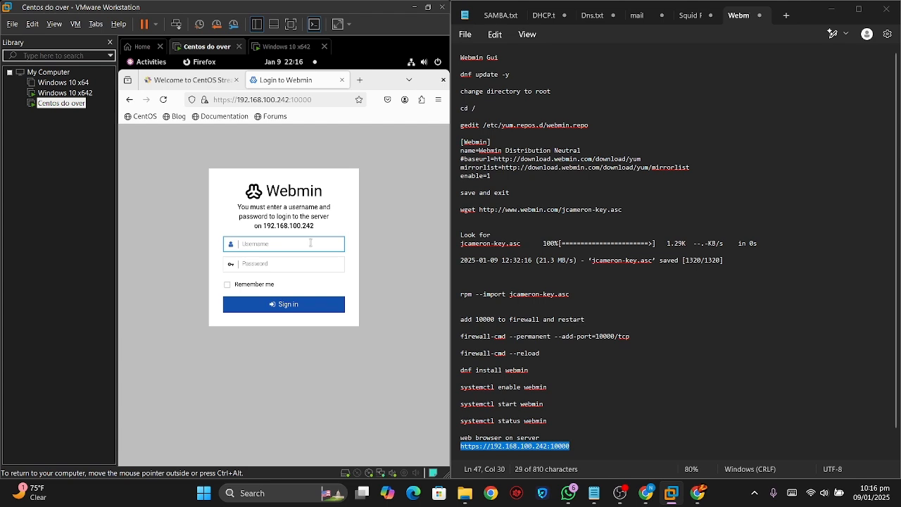
- Sign in to Webmin as root with the account password, and decline saving the login in Firefox
type("root")
left_click(274, 265)
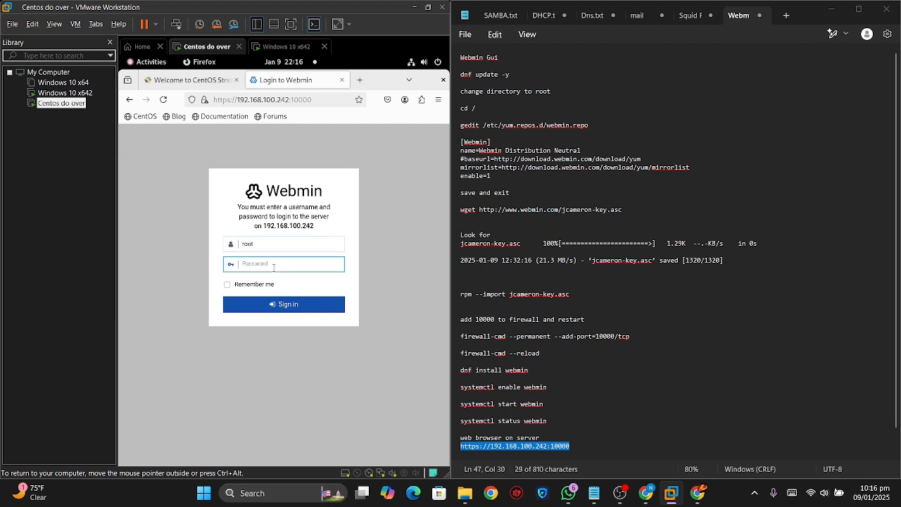
type("*******")
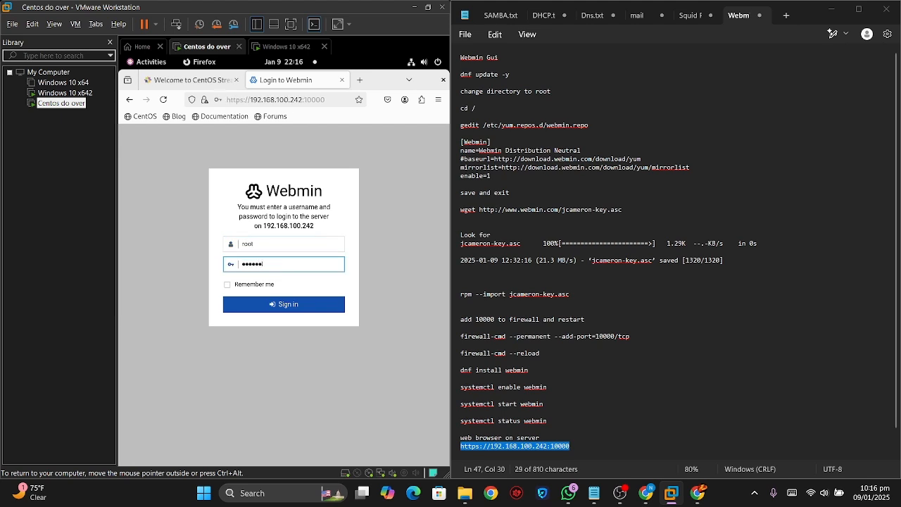
type("**")
key("Return")
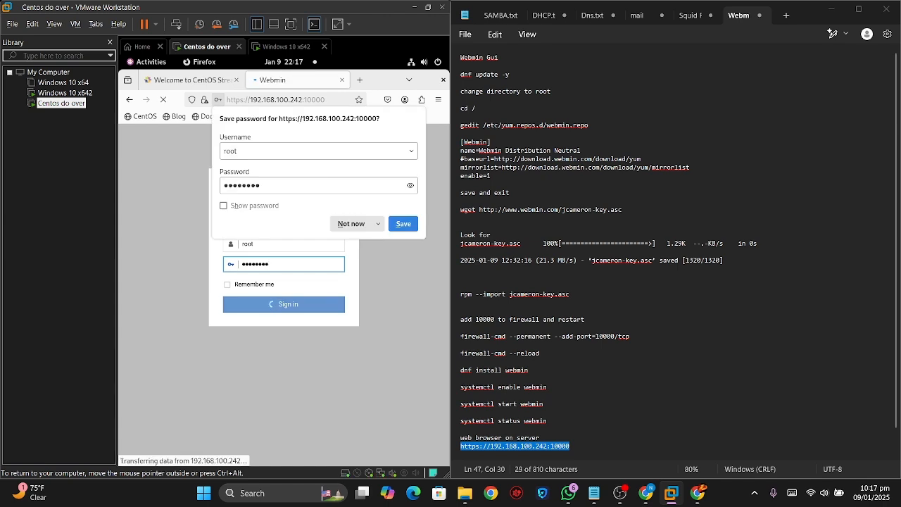
left_click(352, 224)
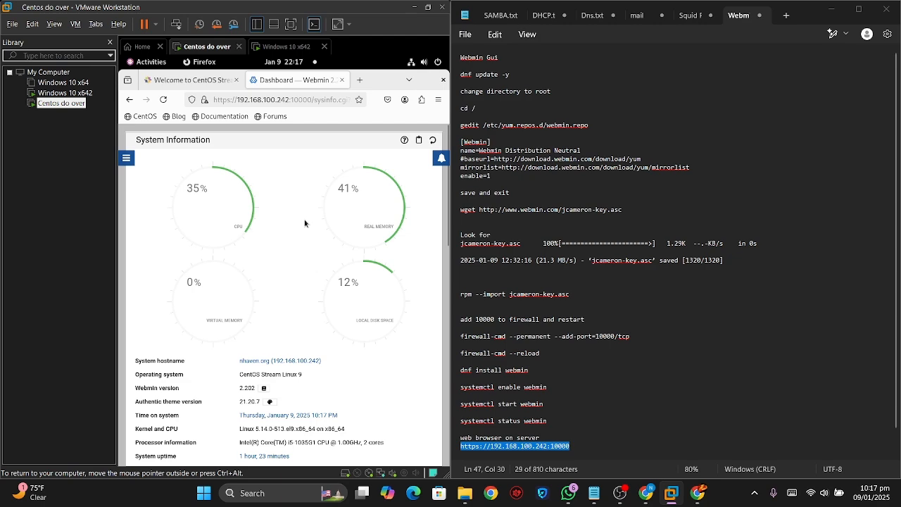
- Examine the Webmin dashboard's system information, resource gauges and stats history
scroll(306, 224, "down", 3)
scroll(307, 264, "down", 5)
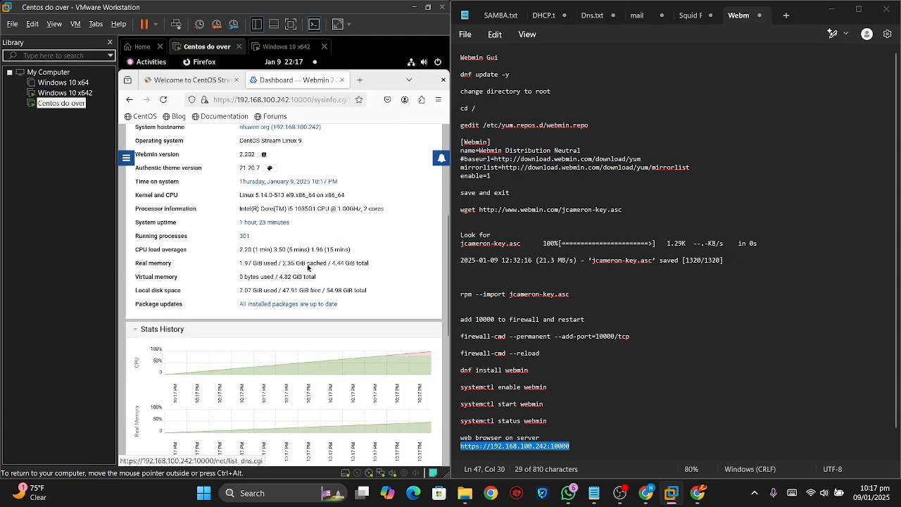
scroll(307, 264, "down", 5)
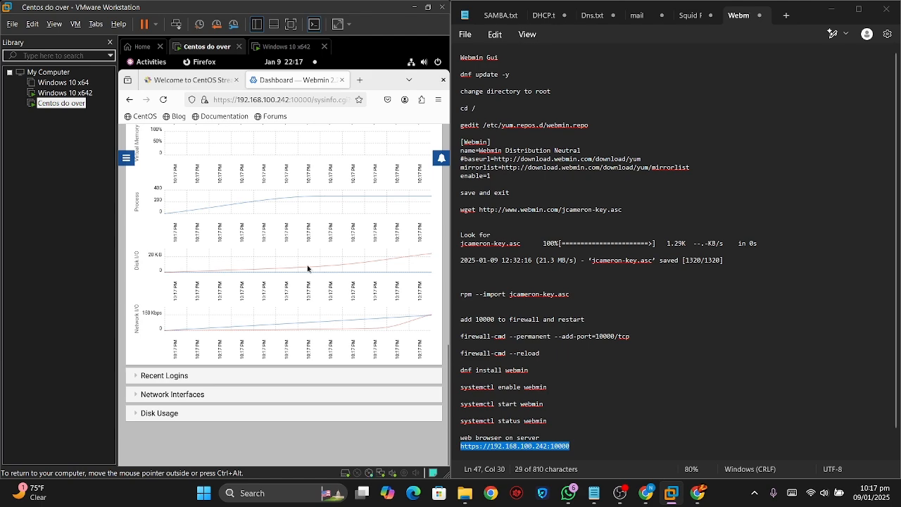
scroll(307, 264, "up", 5)
scroll(303, 268, "up", 5)
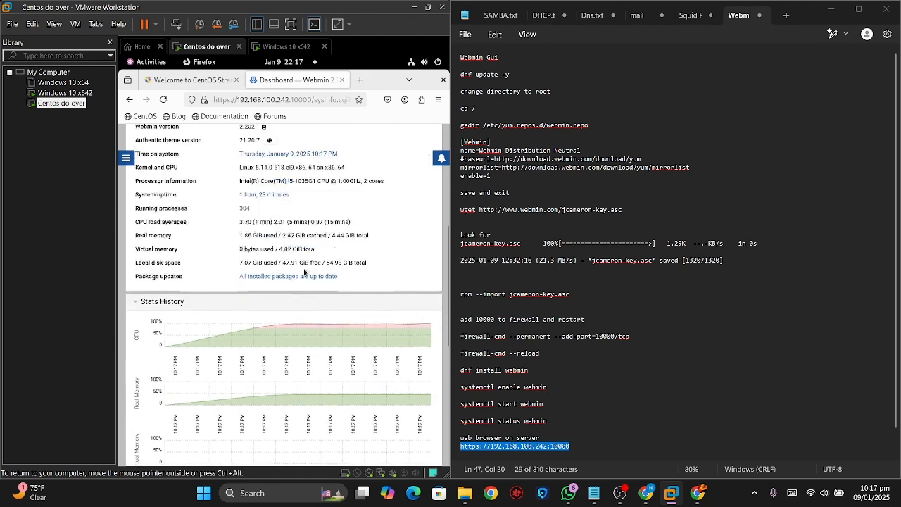
scroll(303, 268, "up", 5)
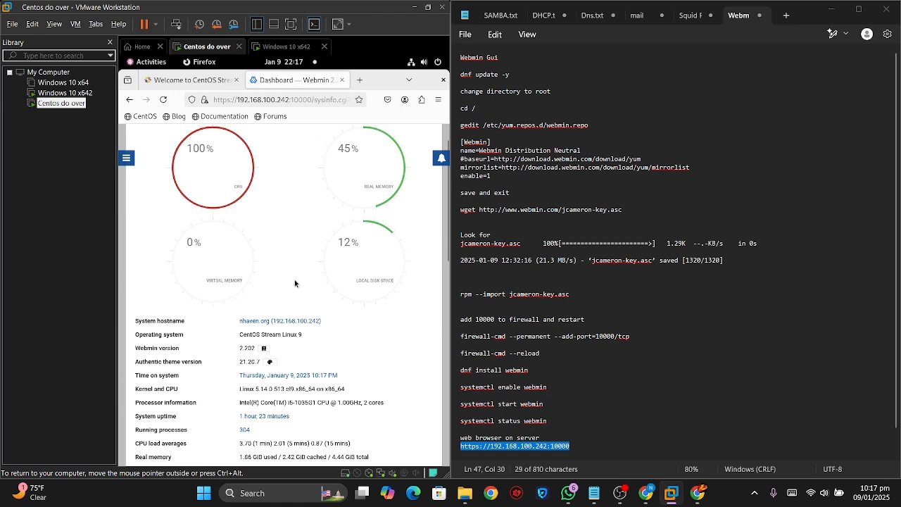
scroll(295, 284, "up", 1)
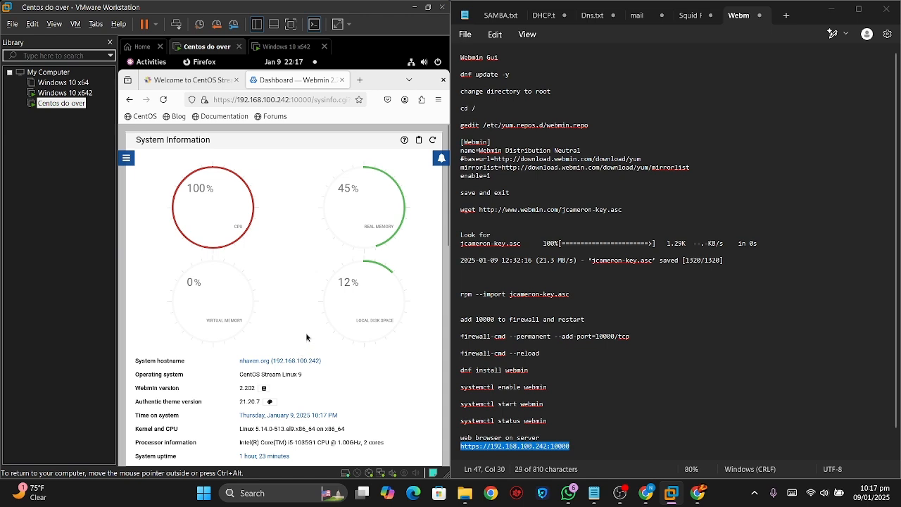
scroll(280, 223, "down", 3)
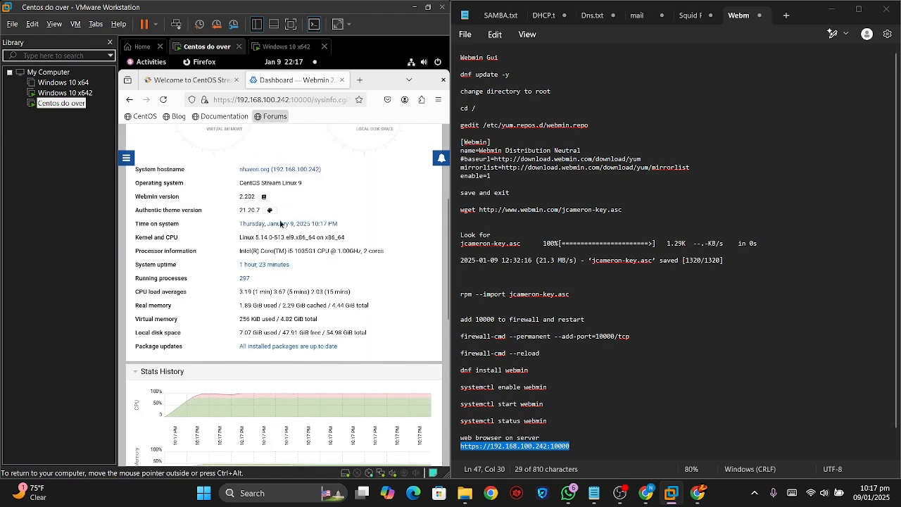
- Switch to the Windows 10 x642 virtual machine and sign in to Windows with the account password
scroll(280, 224, "down", 5)
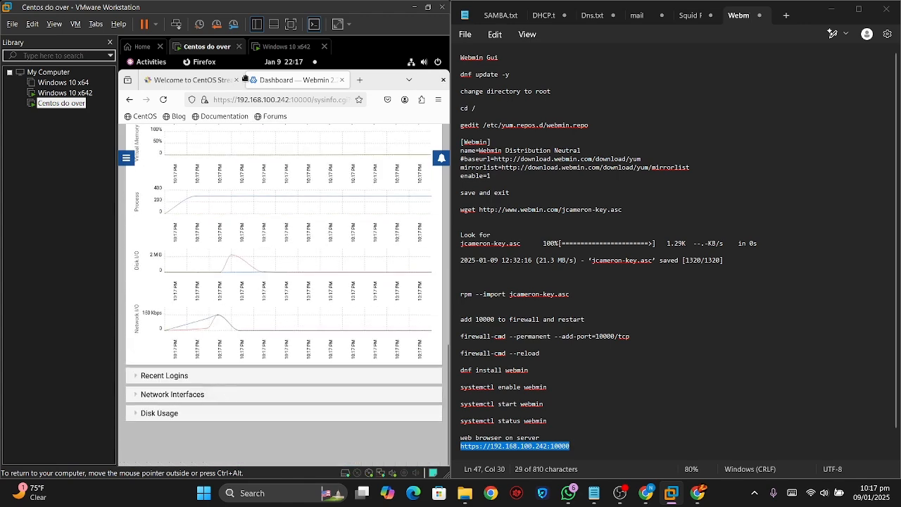
left_click(292, 49)
left_click(326, 251)
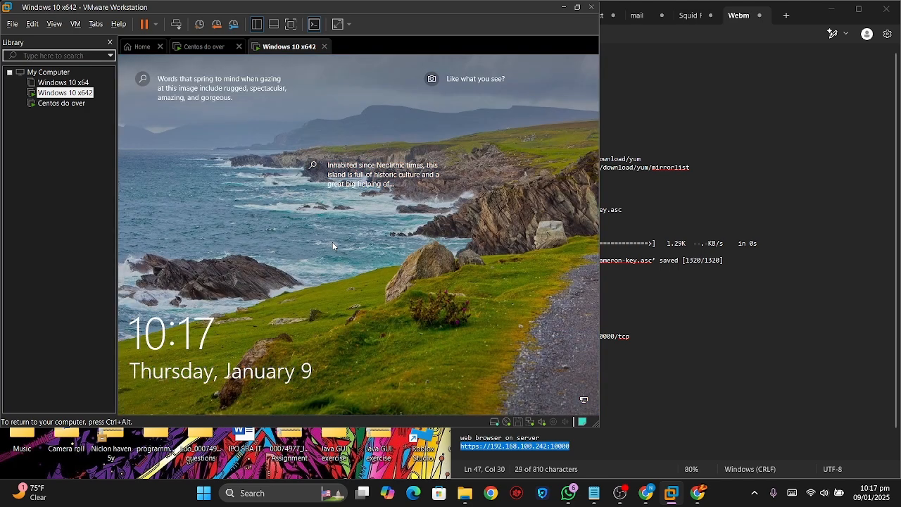
left_click(333, 247)
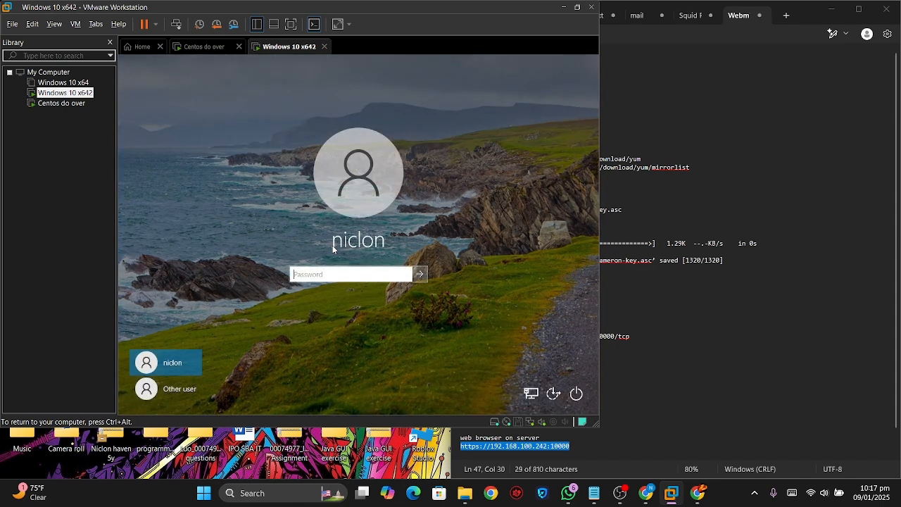
type("•••••••••")
key("Return")
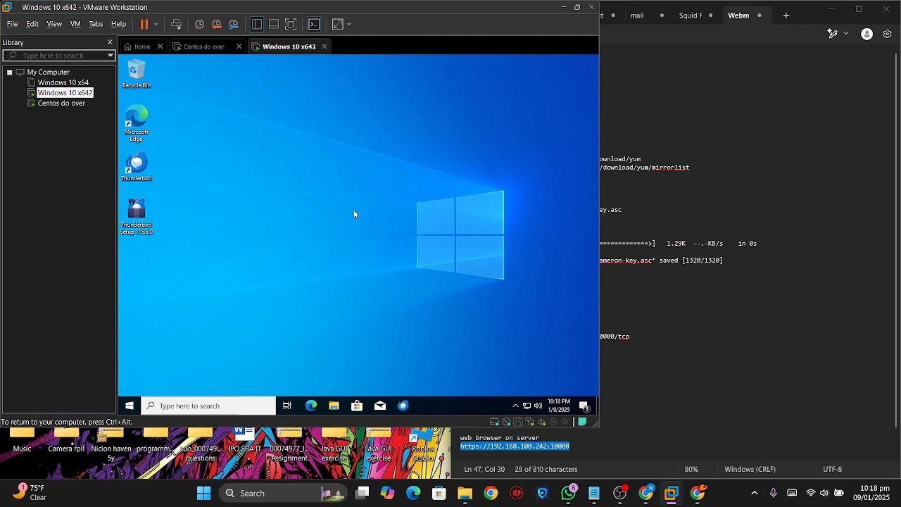
- Search Windows for "internet" and open Internet Options
left_click(231, 405)
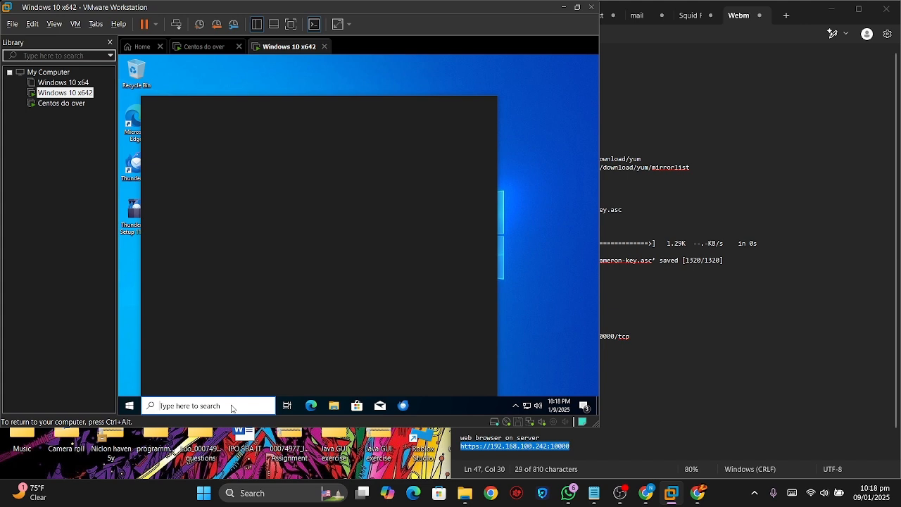
type("inter")
type("net")
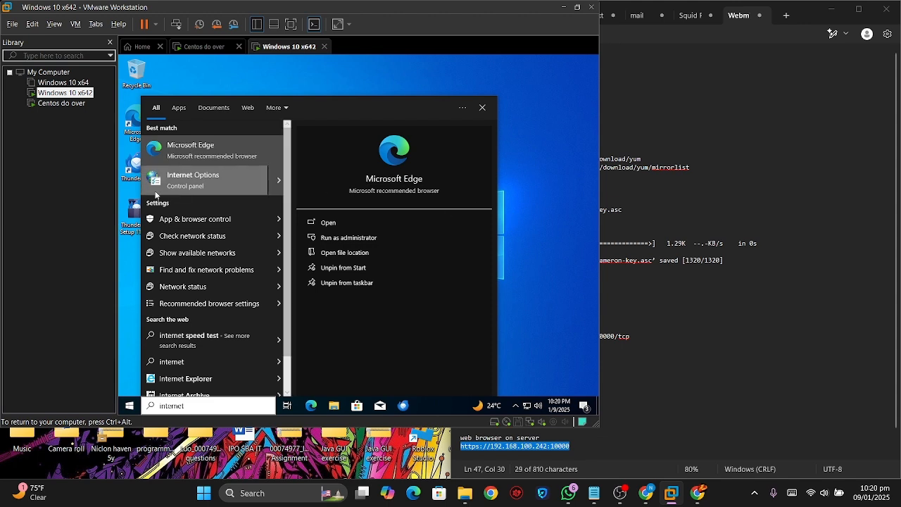
left_click(181, 235)
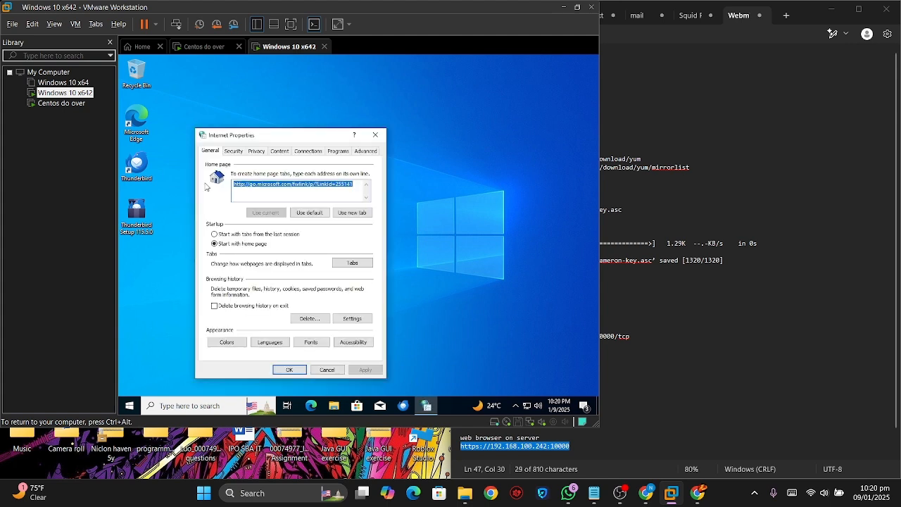
- Turn off the proxy server in the LAN connection settings and close Internet Properties
left_click(306, 152)
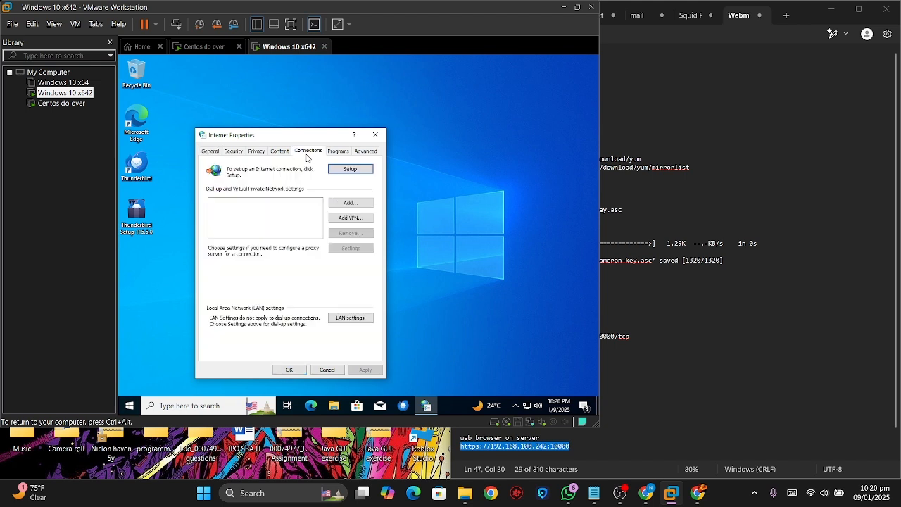
left_click(344, 321)
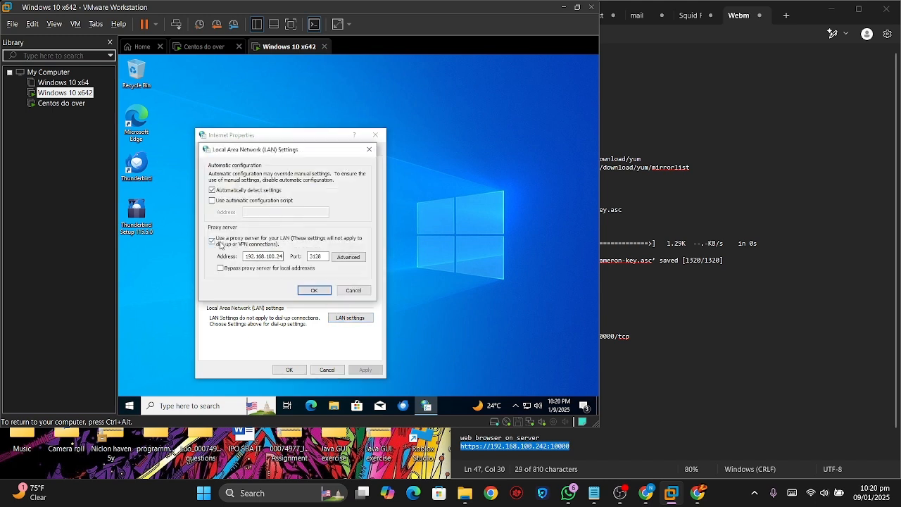
left_click(219, 244)
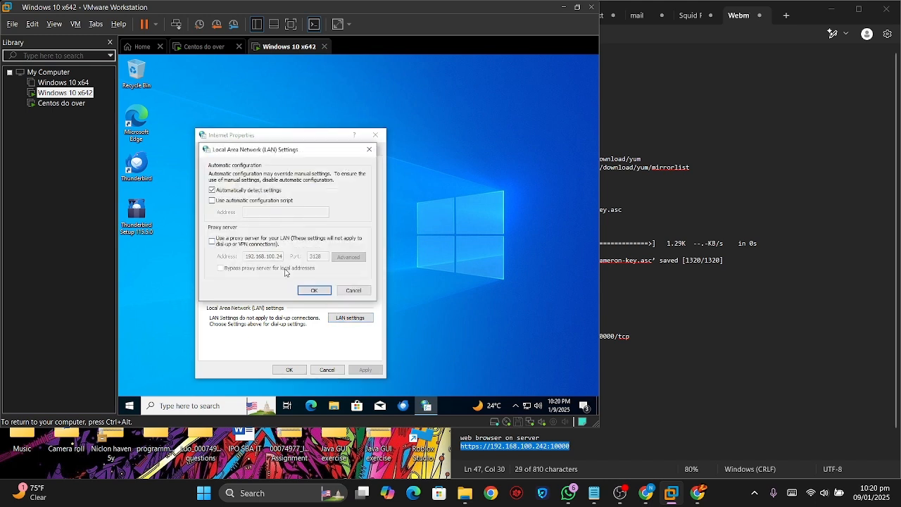
left_click(313, 291)
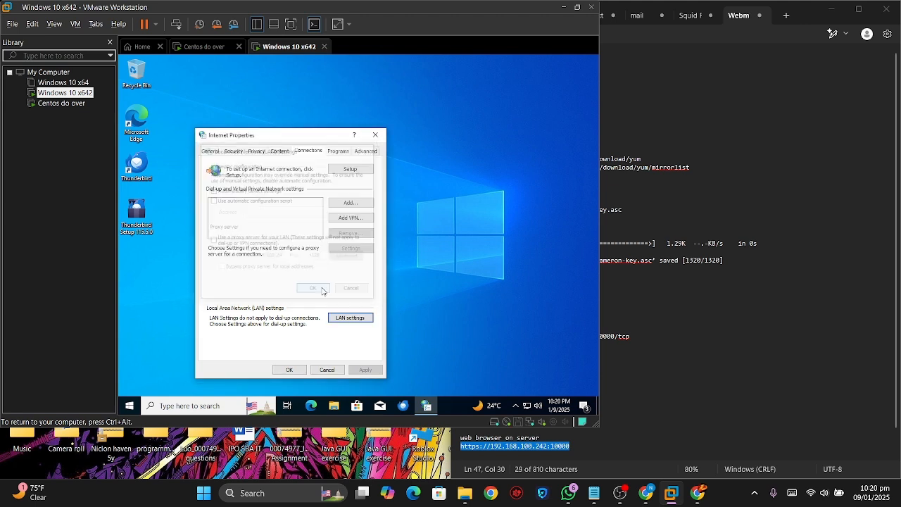
left_click(375, 134)
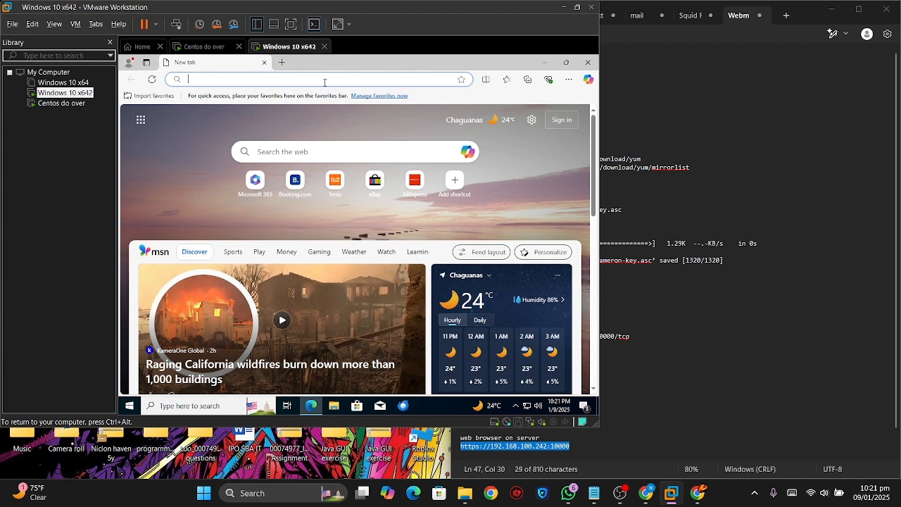
left_click(324, 83)
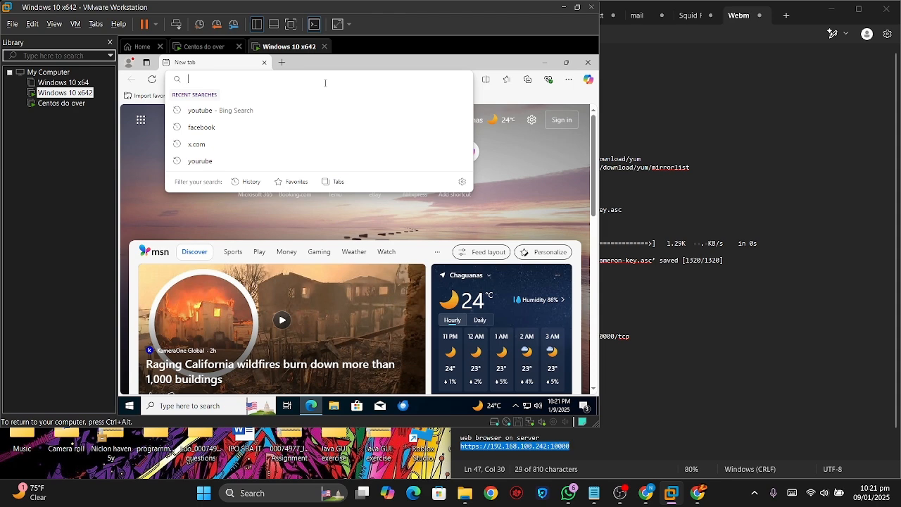
type("http")
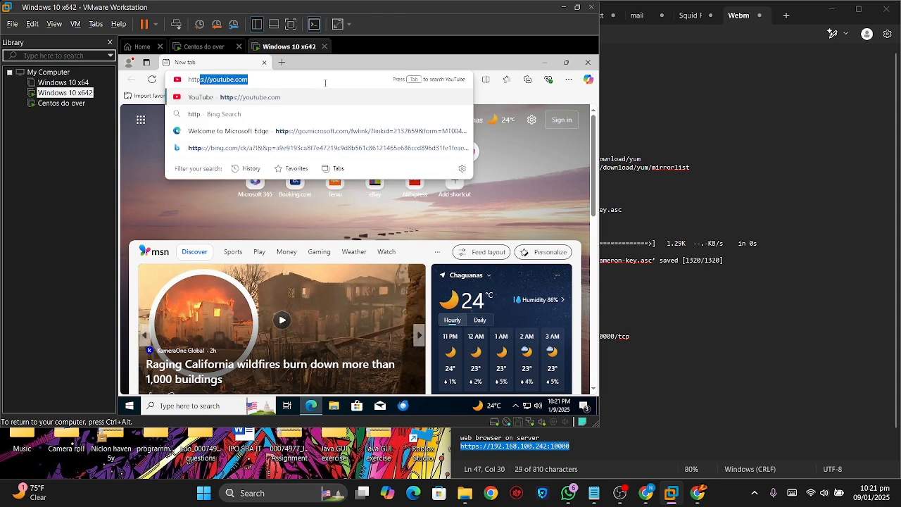
type("s:")
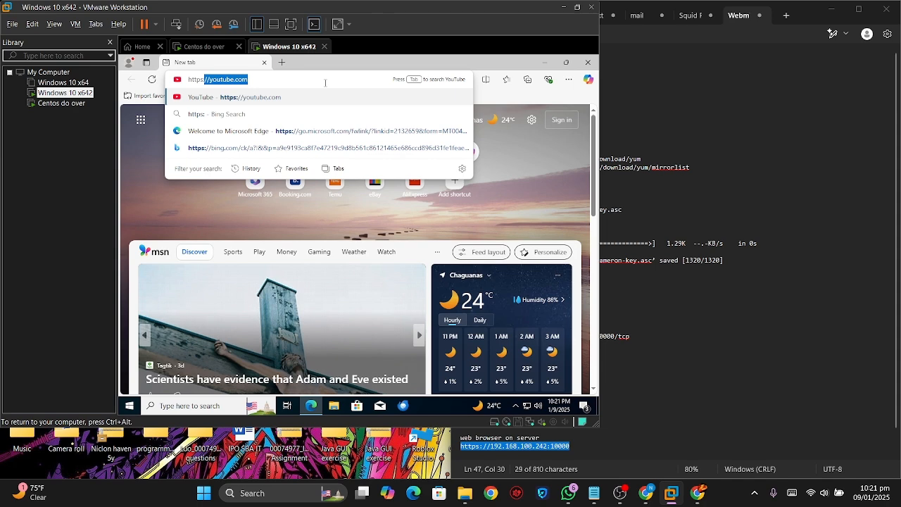
type("//")
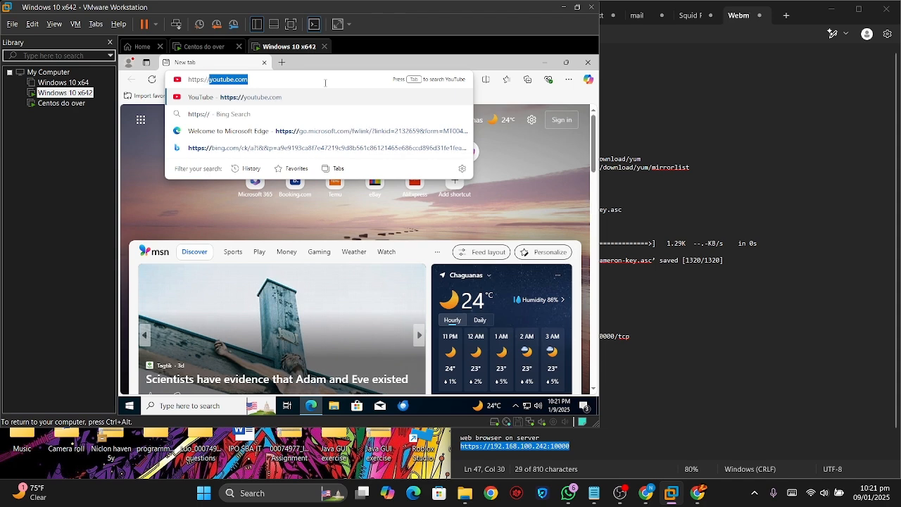
type("192.")
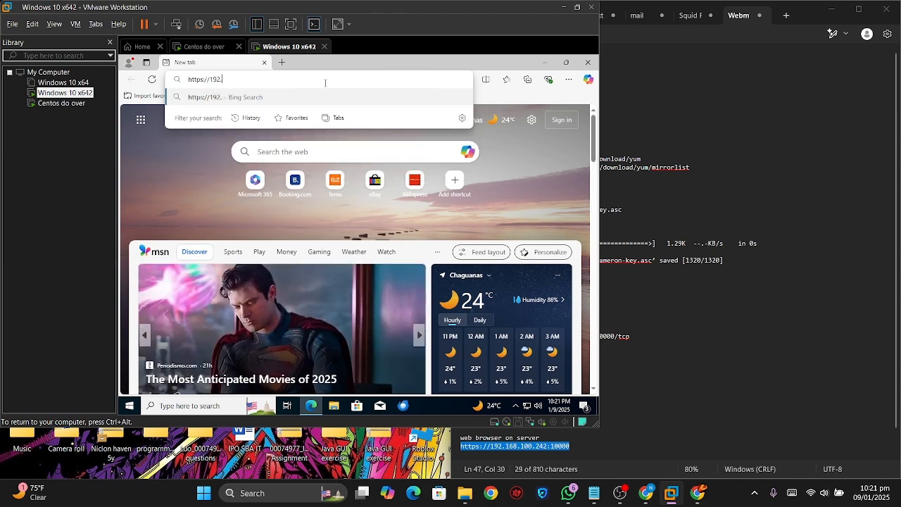
type("168.100")
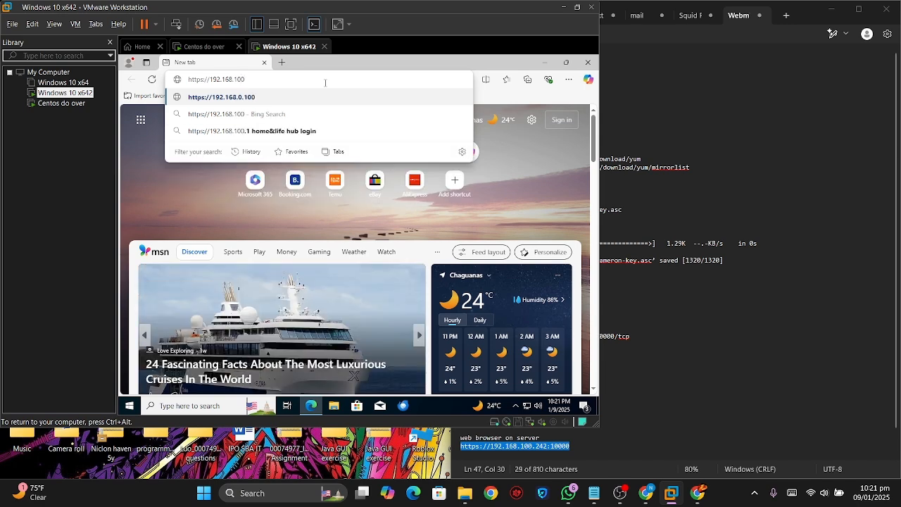
type(".242")
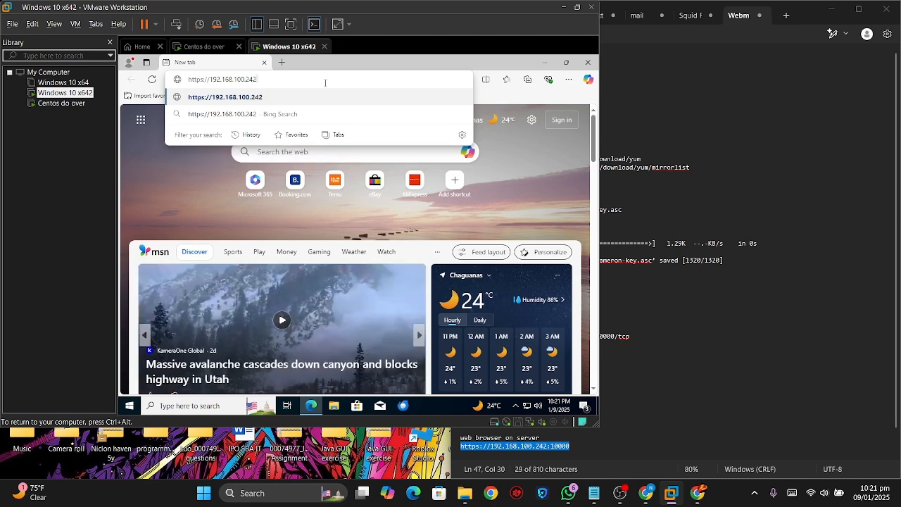
type(":")
type("1")
type("00")
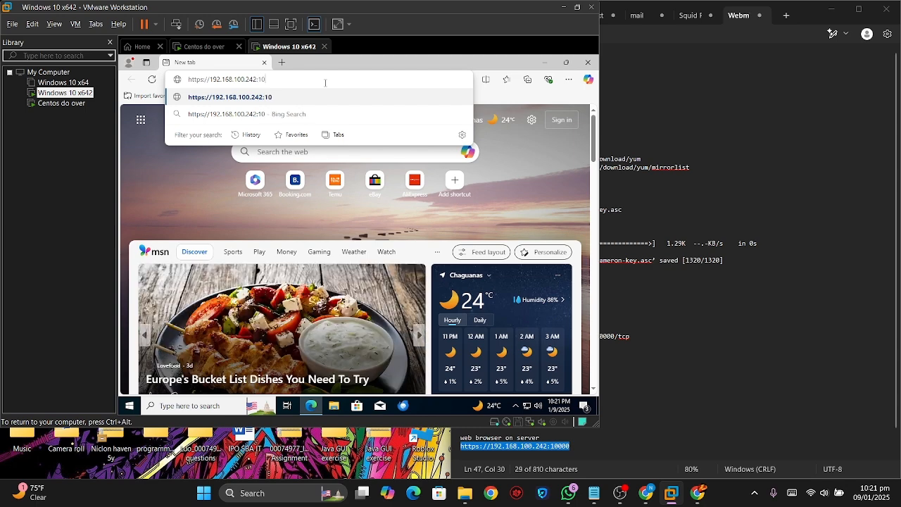
type("00")
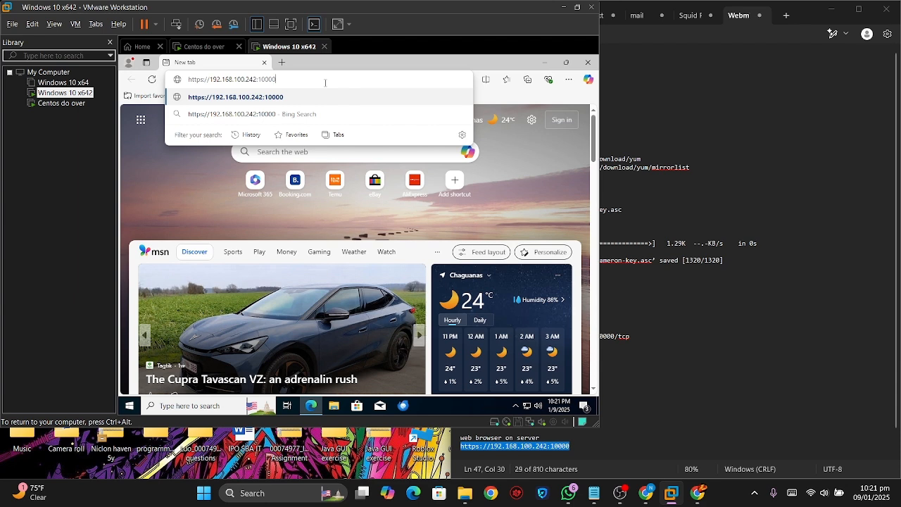
key("Return")
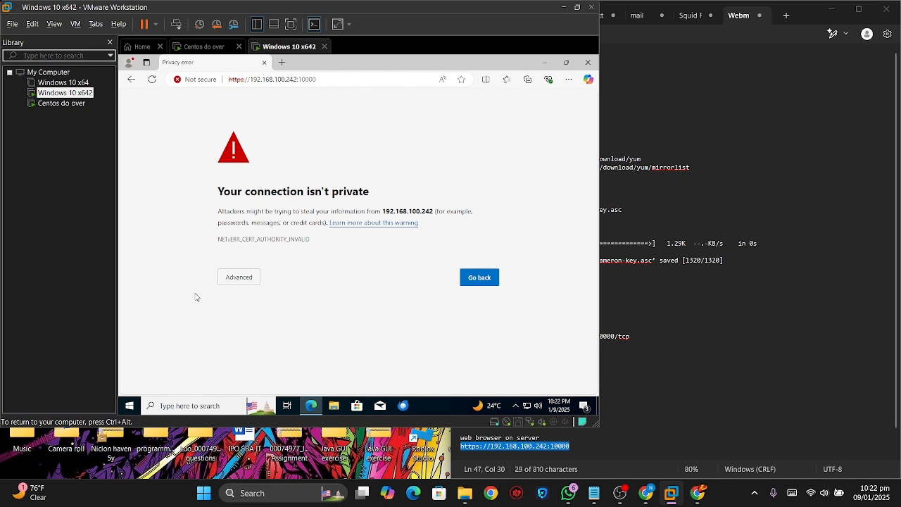
left_click(224, 284)
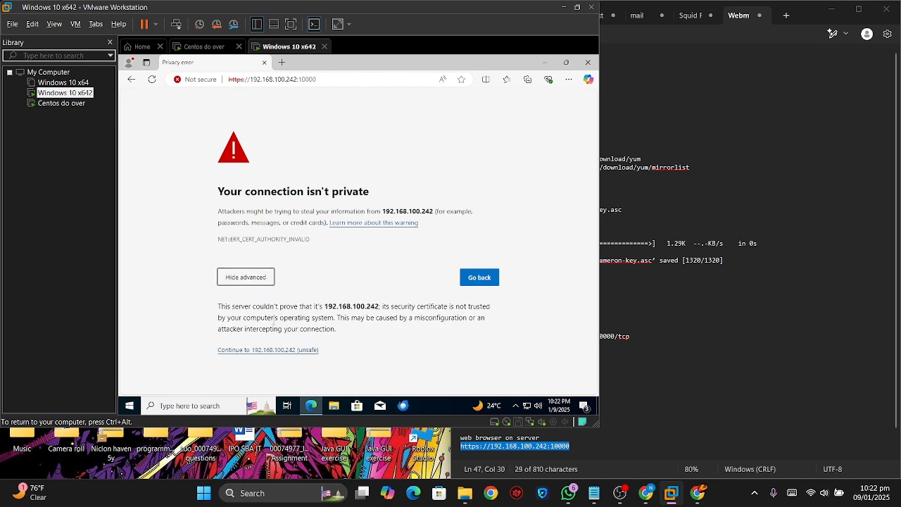
left_click(288, 353)
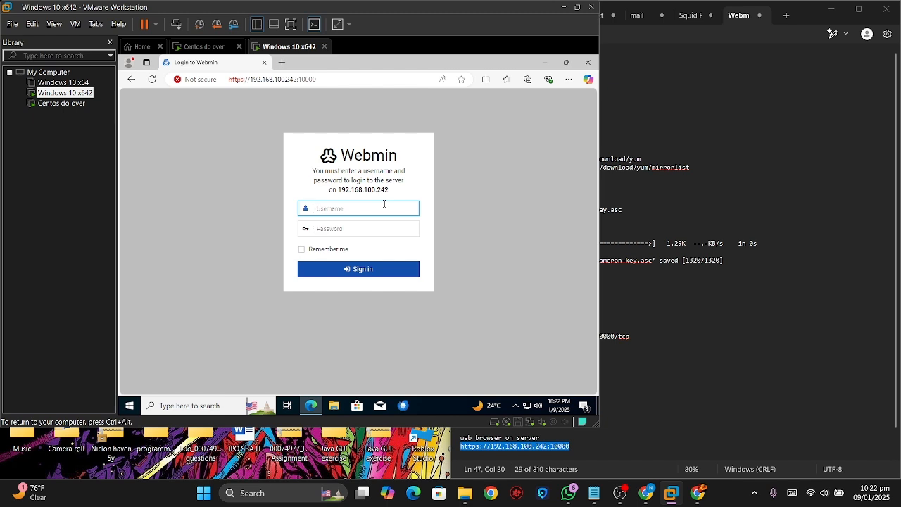
- Sign in to Webmin as root with the account password and review the dashboard's system information and stats history
type("root")
left_click(392, 226)
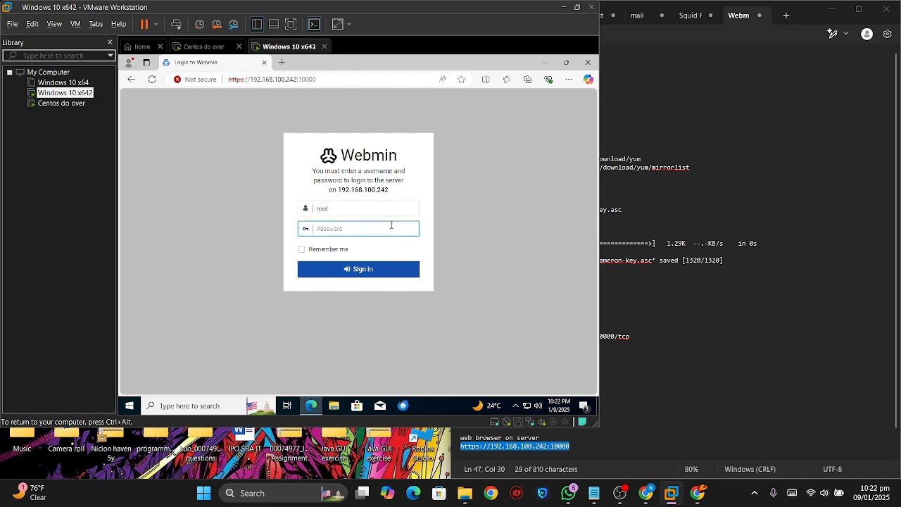
type("*")
left_click(396, 270)
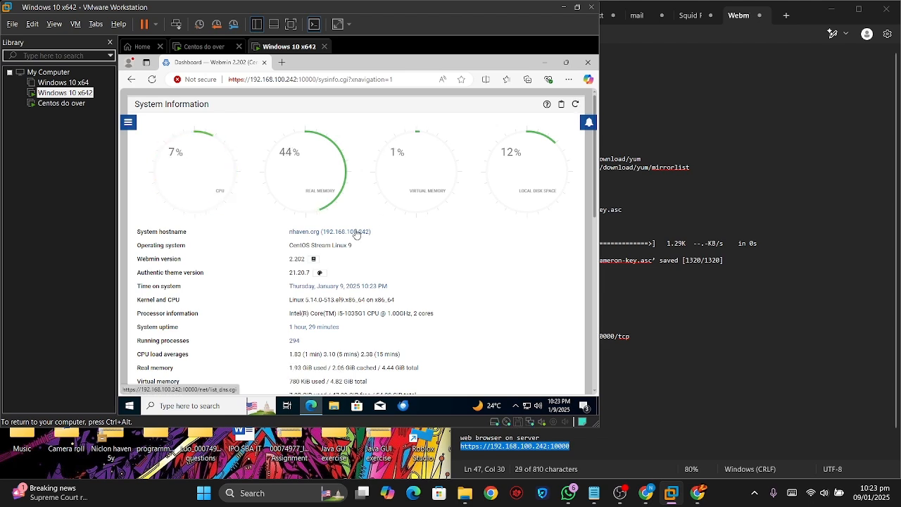
scroll(358, 261, "down", 2)
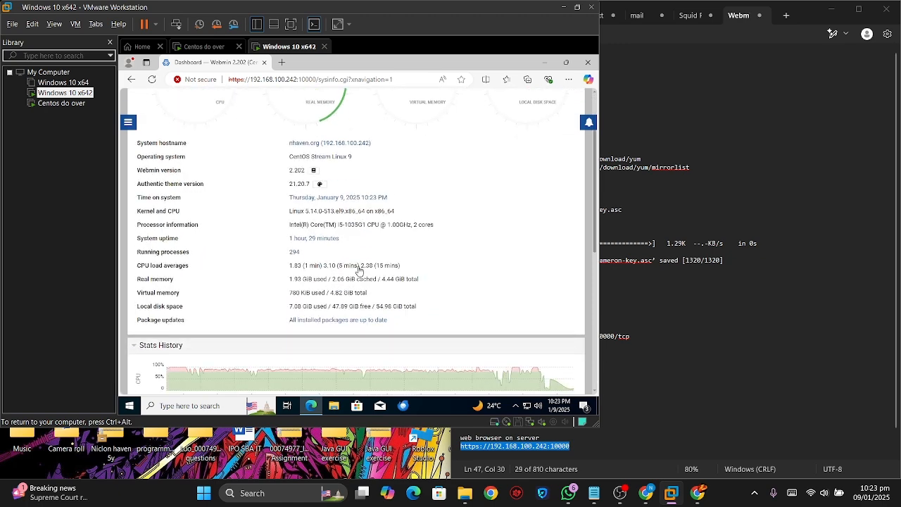
scroll(358, 271, "down", 4)
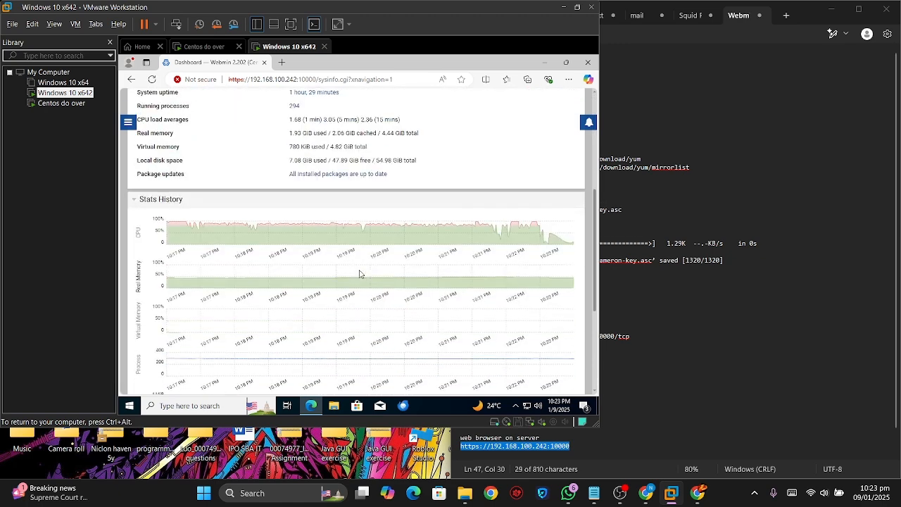